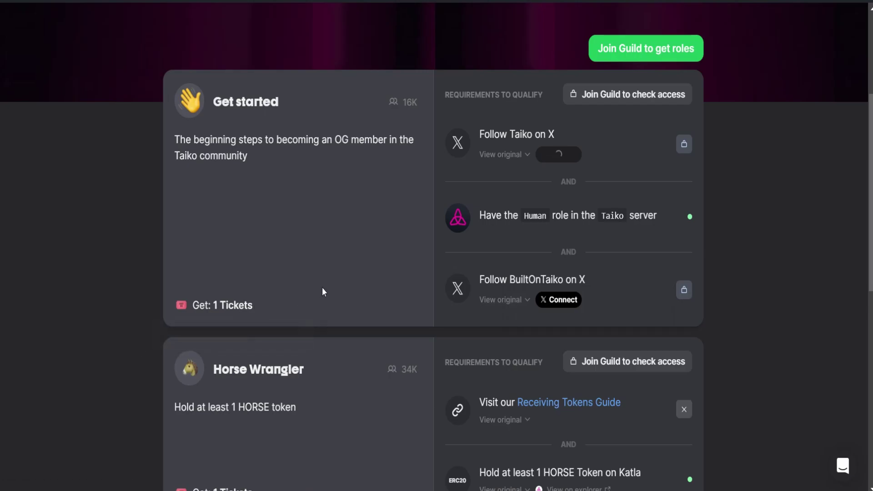
# - Scroll the Taiko guild page to review each role's requirements, starting with Get started
pyautogui.scroll(-5, 321, 273)
pyautogui.scroll(-2, 246, 295)
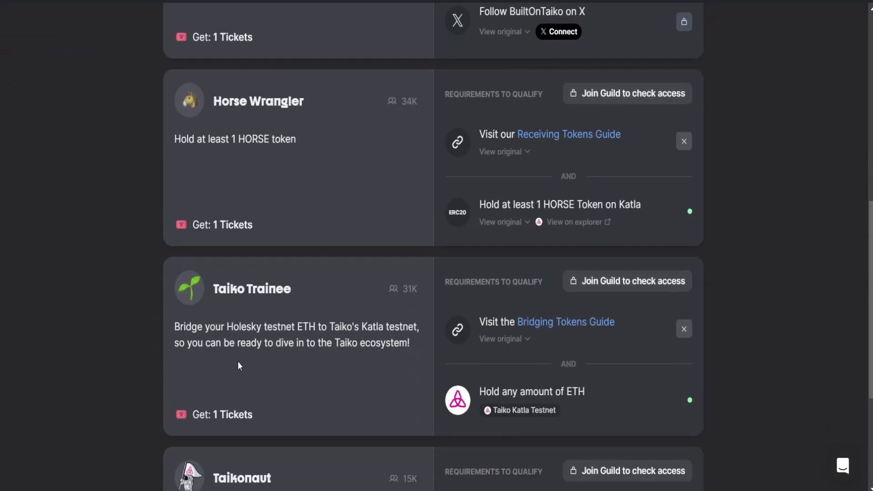
pyautogui.scroll(3, 487, 170)
pyautogui.scroll(2, 364, 254)
pyautogui.scroll(-5, 364, 263)
pyautogui.scroll(-3, 357, 268)
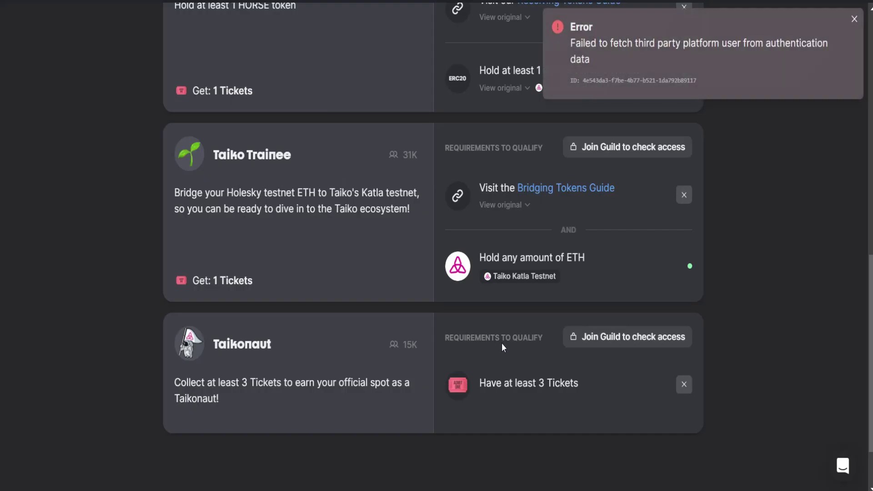
pyautogui.scroll(5, 719, 204)
pyautogui.scroll(3, 539, 101)
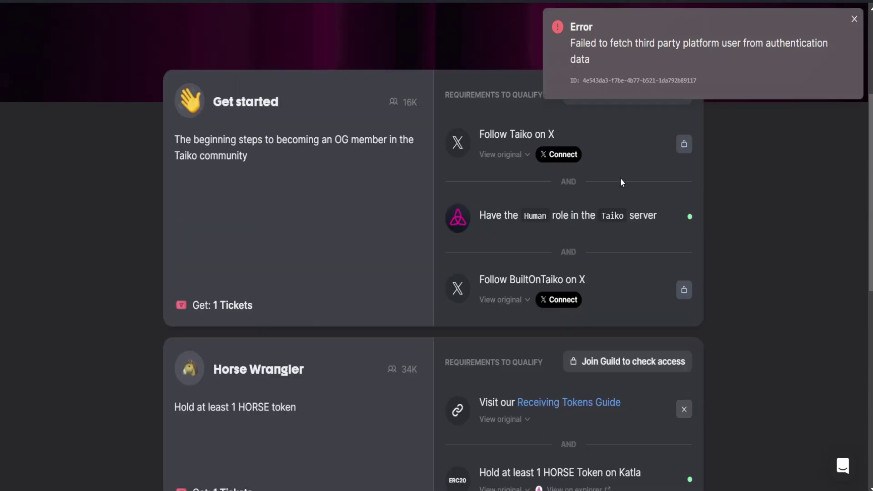
pyautogui.scroll(-2, 677, 211)
pyautogui.scroll(2, 658, 225)
pyautogui.scroll(-4, 450, 186)
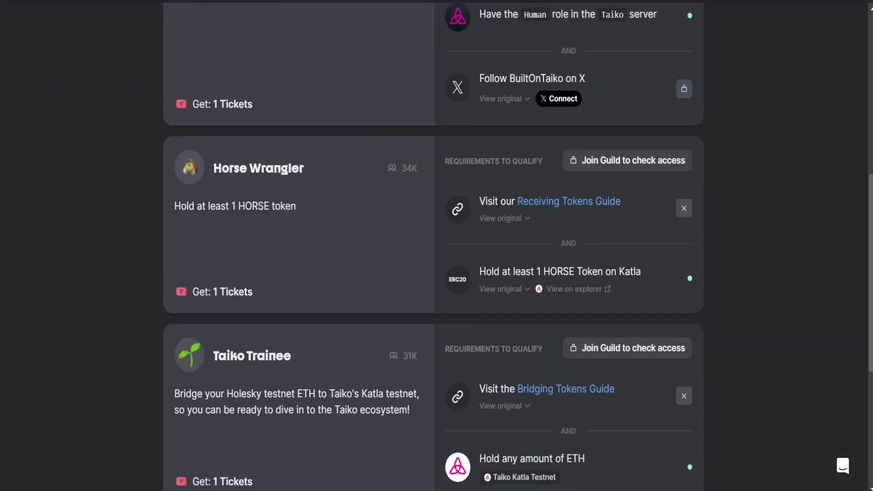
# - Skim the Taiko Docs Receive tokens guide, then return and select the HORSE token requirement
pyautogui.click(591, 202)
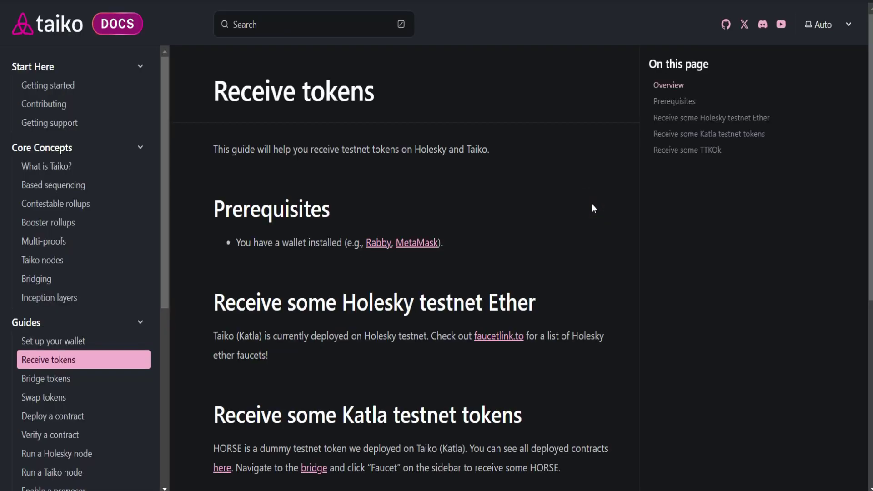
pyautogui.scroll(-7, 523, 311)
pyautogui.press('Home')
pyautogui.hotkey('ctrl', 'w')
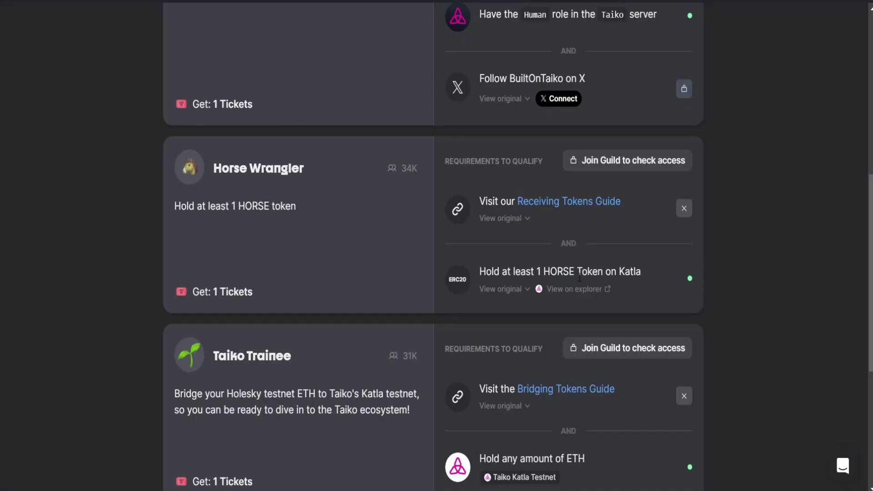
pyautogui.tripleClick(480, 276)
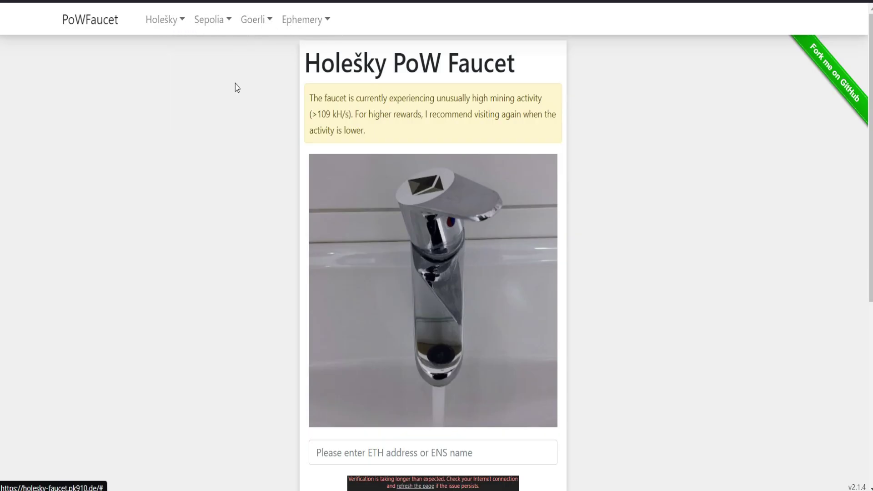
# - Paste the wallet address into the Holešky PoW faucet and retry mining after the captcha error
pyautogui.scroll(-3, 407, 261)
pyautogui.click(405, 320)
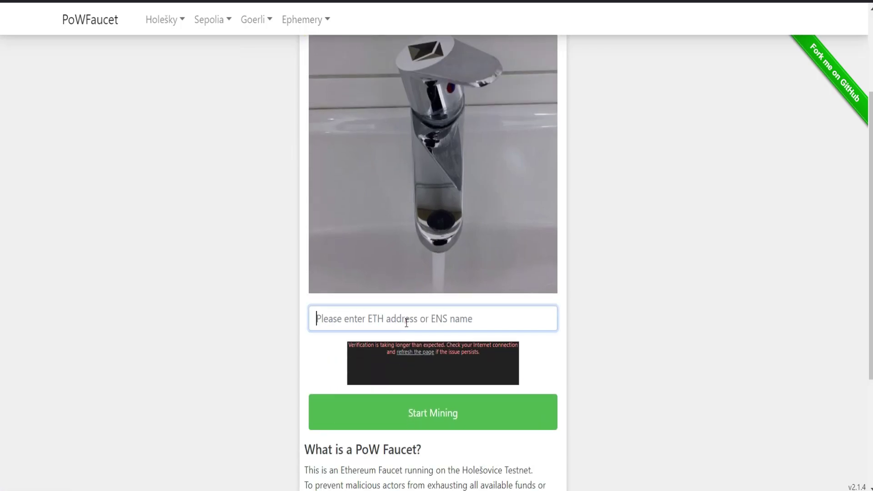
pyautogui.write('0x140E9D54FE4A53715c91da5fbc029454AFA52De7')
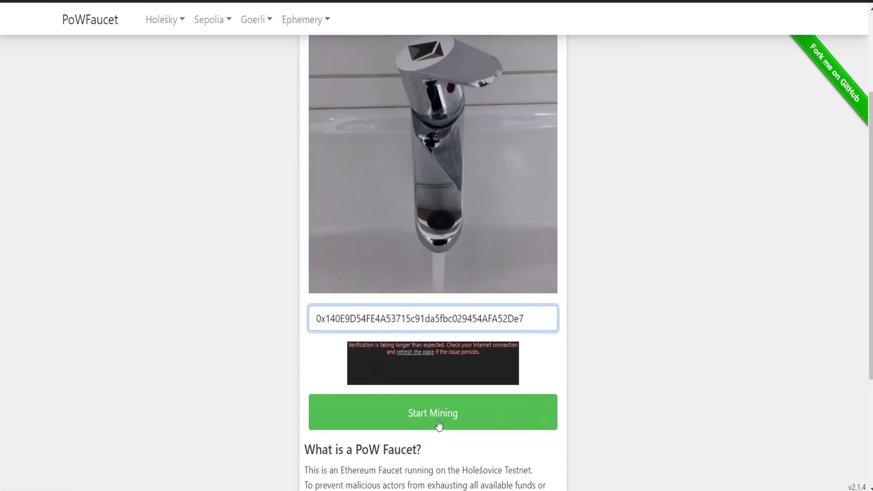
pyautogui.click(439, 425)
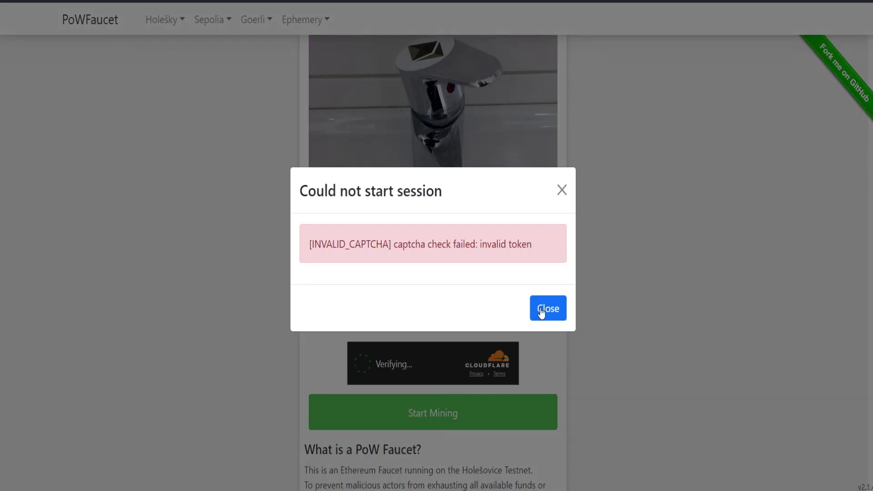
pyautogui.click(540, 313)
pyautogui.click(558, 299)
pyautogui.click(428, 422)
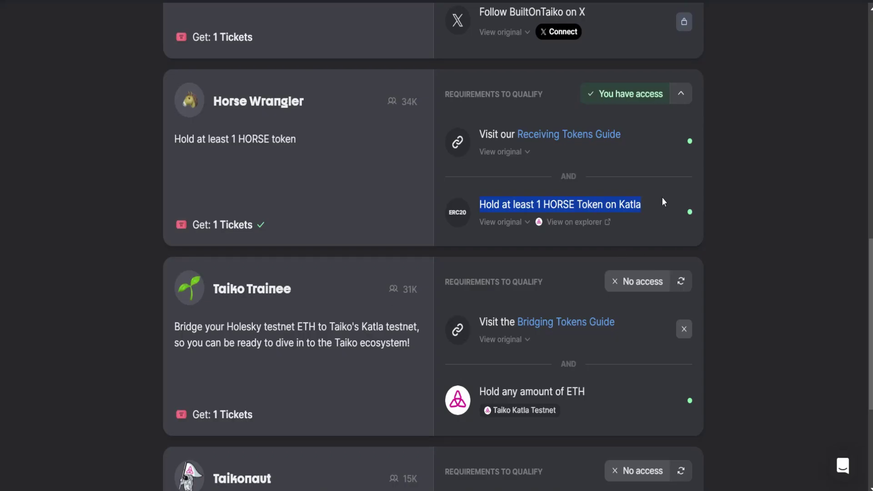
# - Select the Guild role's 'Hold any amount of ETH' requirement, then move to the Taiko bridge
pyautogui.scroll(-2, 634, 157)
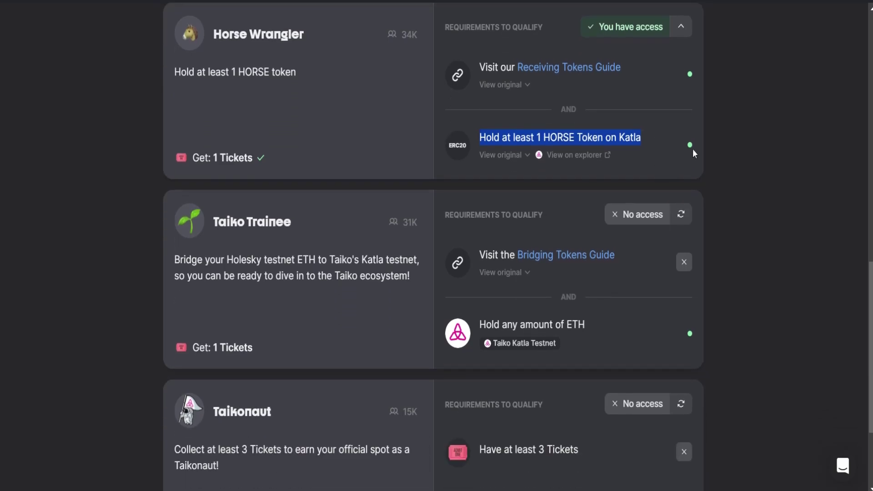
pyautogui.scroll(2, 230, 222)
pyautogui.scroll(-2, 546, 243)
pyautogui.scroll(-4, 492, 274)
pyautogui.moveTo(495, 205); pyautogui.dragTo(585, 190)
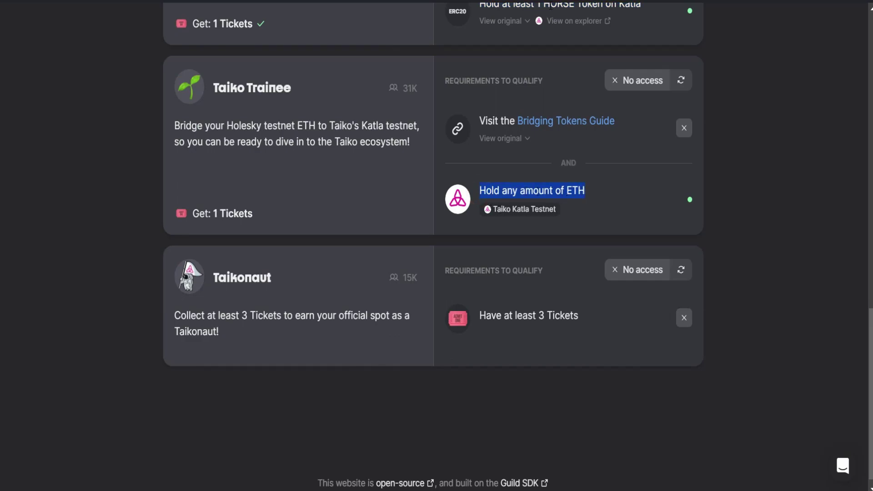
pyautogui.hotkey('ctrl', 'Tab')
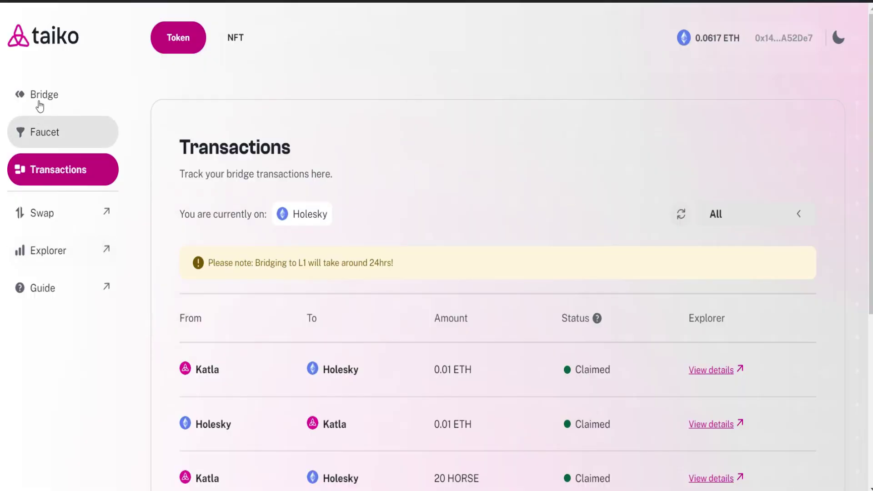
# - Bridge 0.01 ETH from Holesky to Katla and confirm the transaction in MetaMask
pyautogui.click(39, 99)
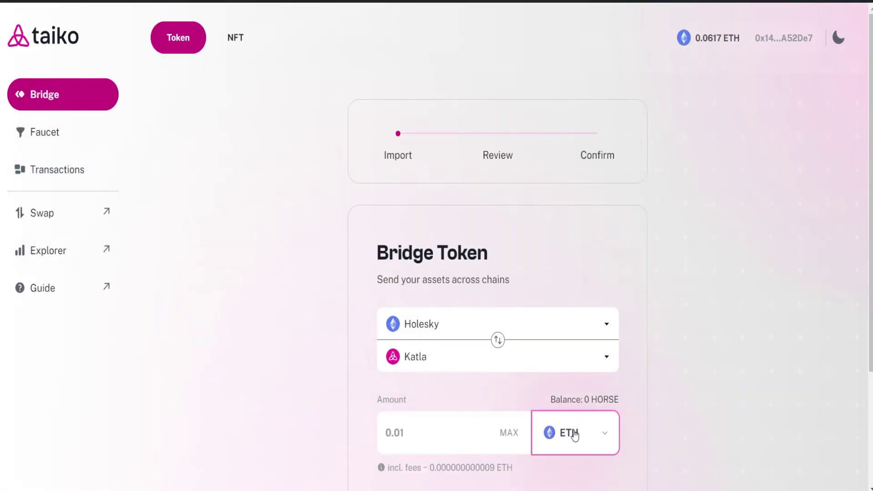
pyautogui.scroll(-2, 467, 368)
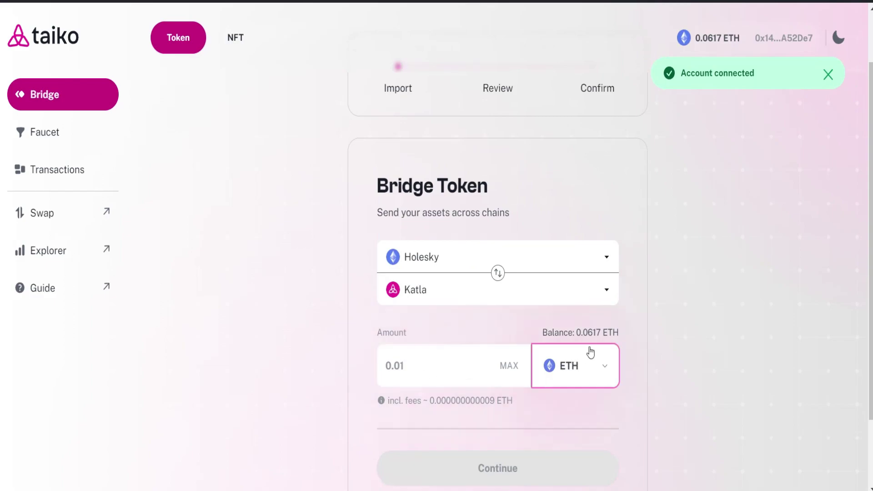
pyautogui.click(412, 367)
pyautogui.write('0')
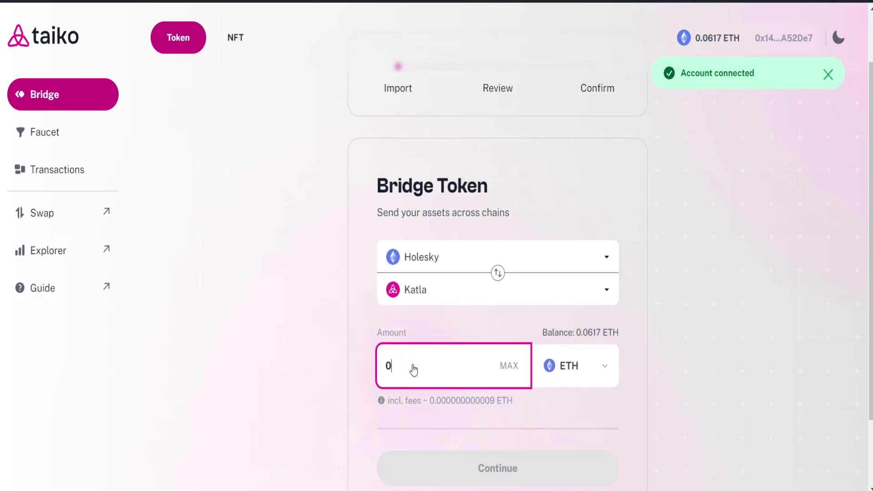
pyautogui.write('.01')
pyautogui.click(497, 474)
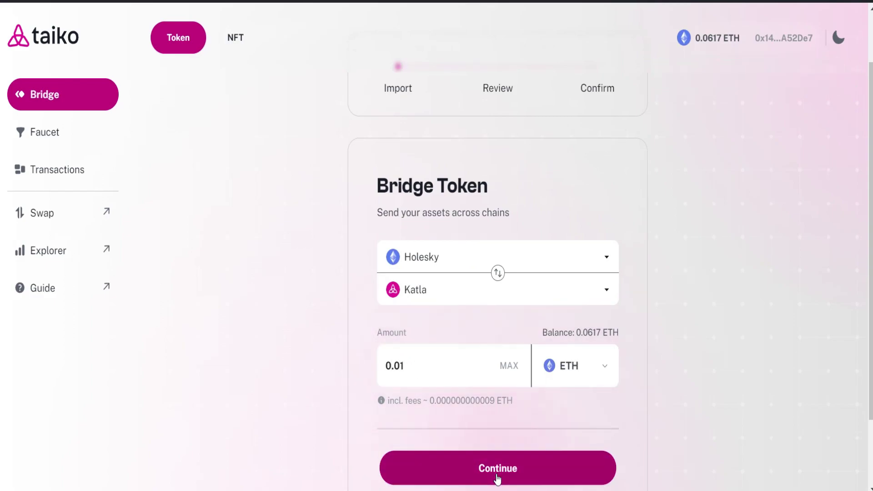
pyautogui.scroll(-2, 546, 423)
pyautogui.click(510, 392)
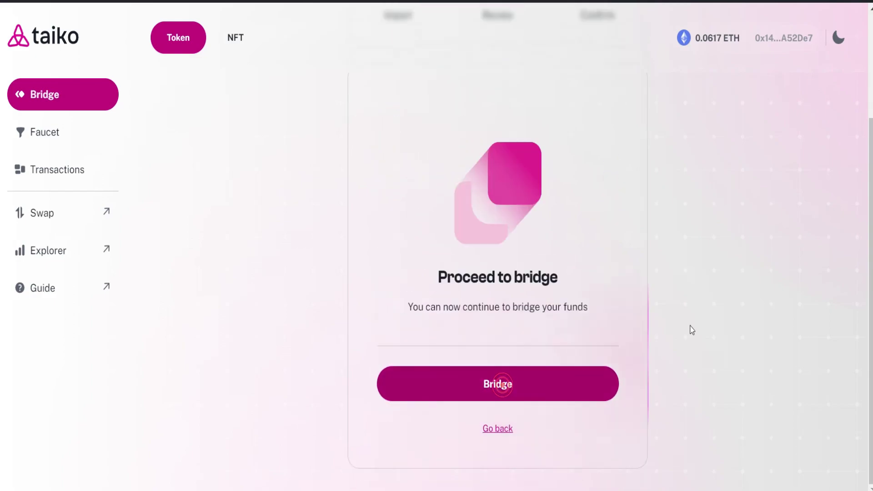
pyautogui.click(572, 380)
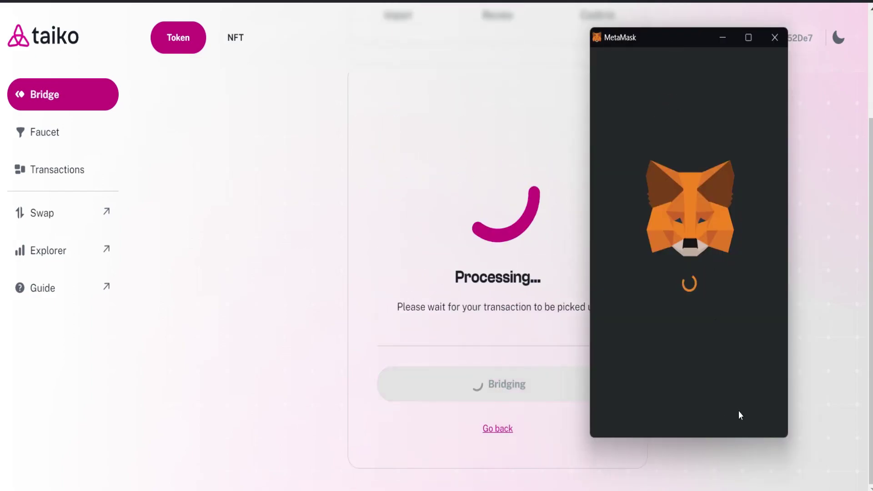
pyautogui.click(729, 437)
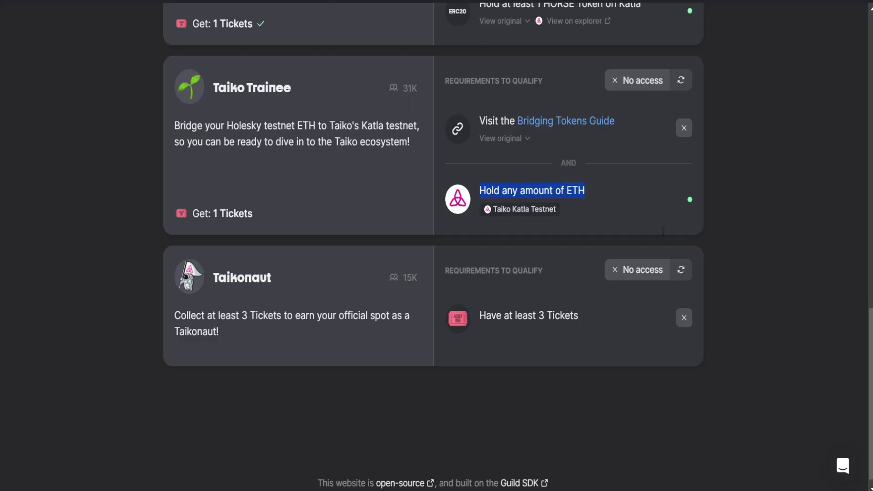
pyautogui.scroll(1, 607, 160)
# - Skim the Bridging Tokens Guide, close it, and recheck the Taiko roles on Guild
pyautogui.click(581, 194)
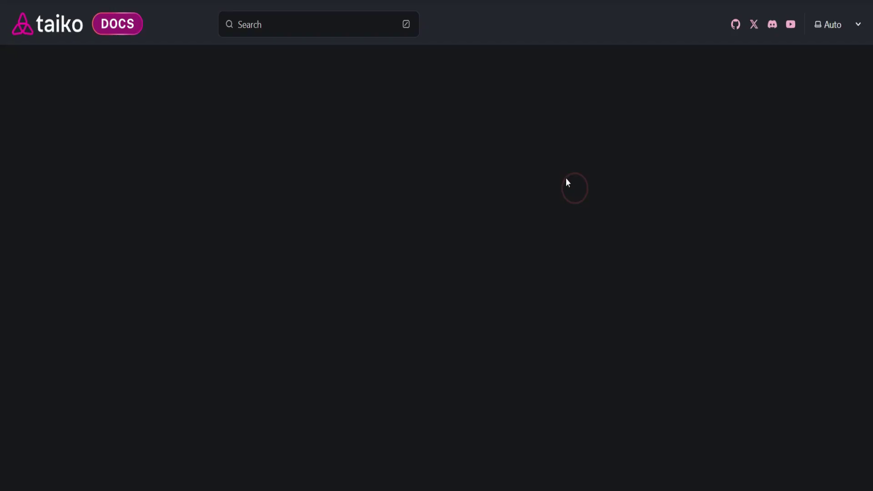
pyautogui.scroll(-2, 440, 306)
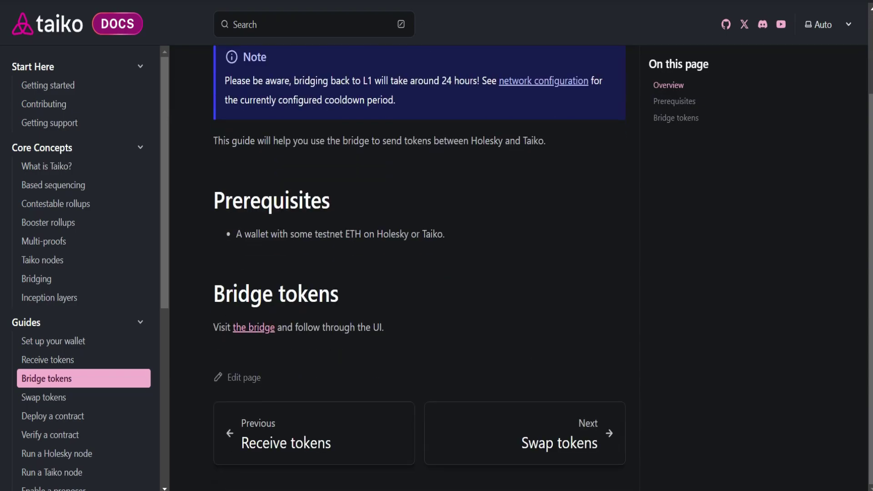
pyautogui.hotkey('ctrl', 'w')
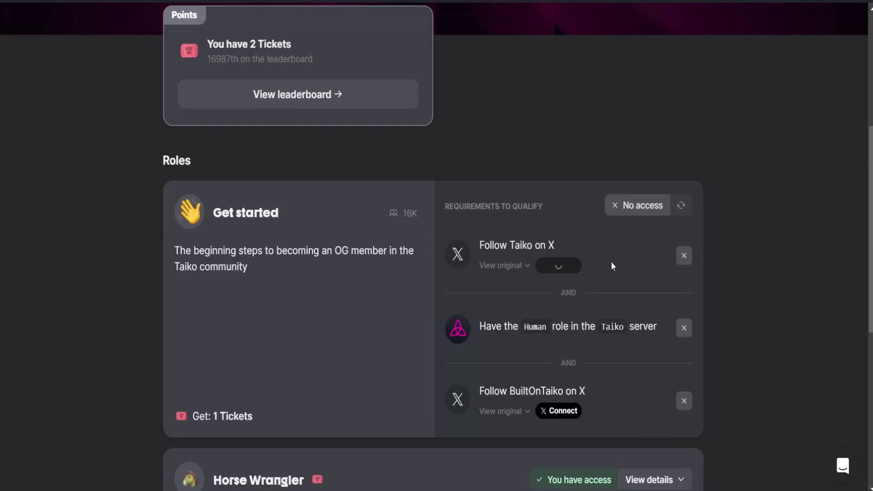
pyautogui.scroll(-5, 612, 266)
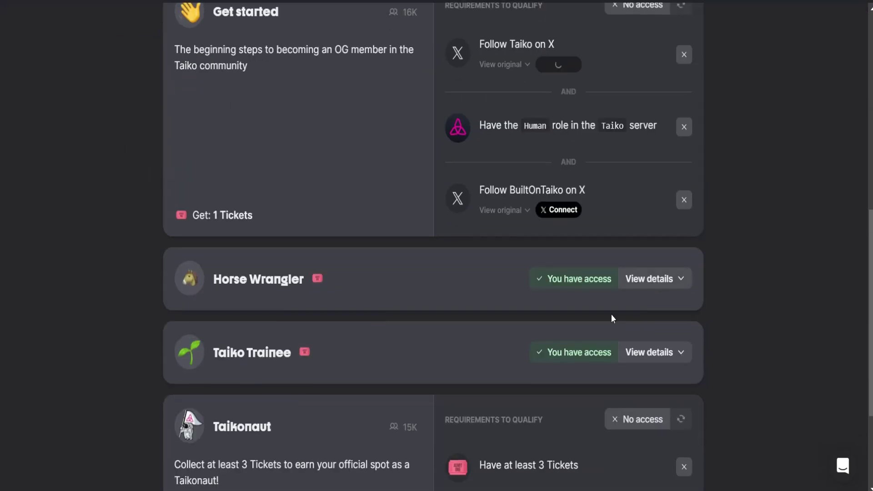
pyautogui.scroll(-1, 458, 450)
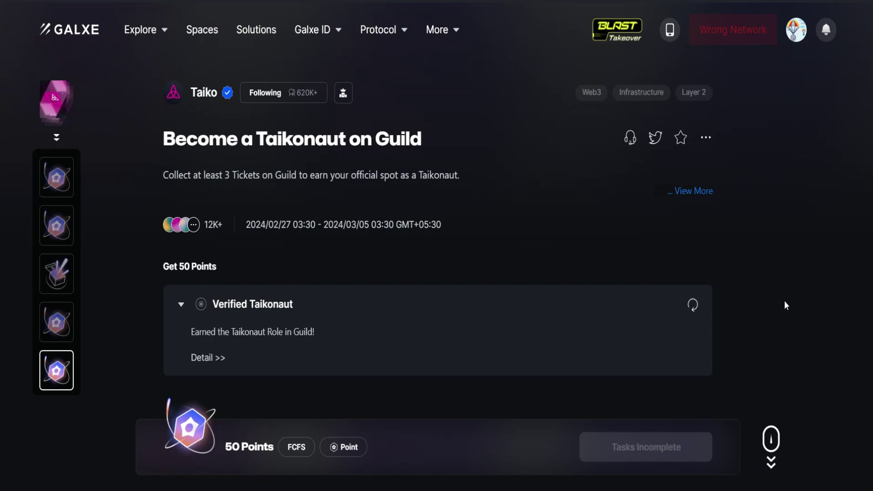
# - Find the Send ZETA in ZetaChain task on Earn XP and check the wallet's 1.8361 ZETA balance
pyautogui.click(826, 125)
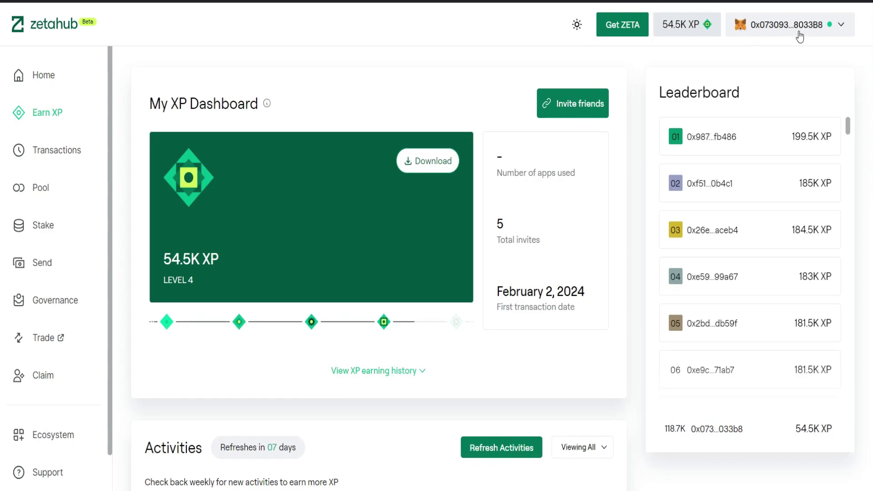
pyautogui.scroll(-4, 634, 213)
pyautogui.scroll(-4, 344, 283)
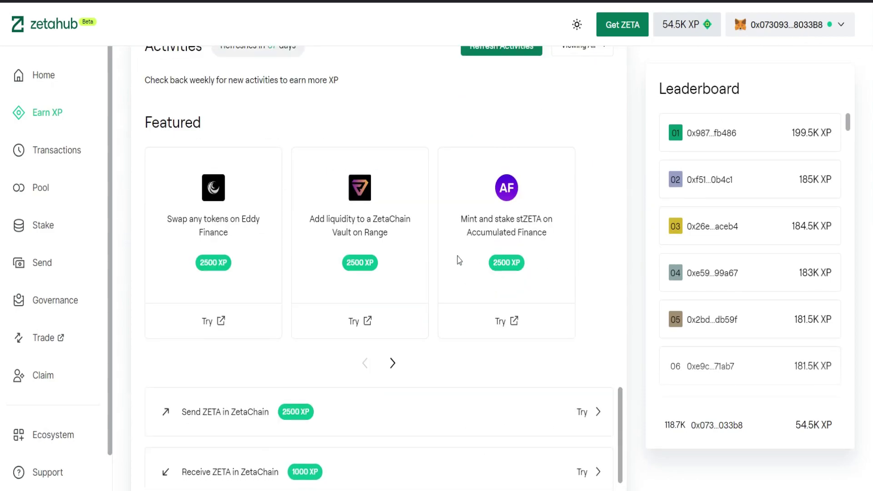
pyautogui.scroll(3, 312, 219)
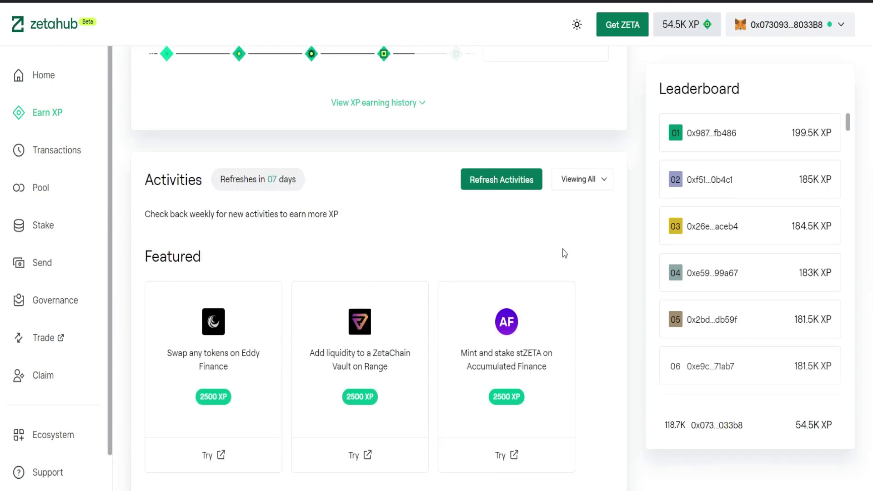
pyautogui.scroll(-3, 565, 254)
pyautogui.scroll(-3, 572, 254)
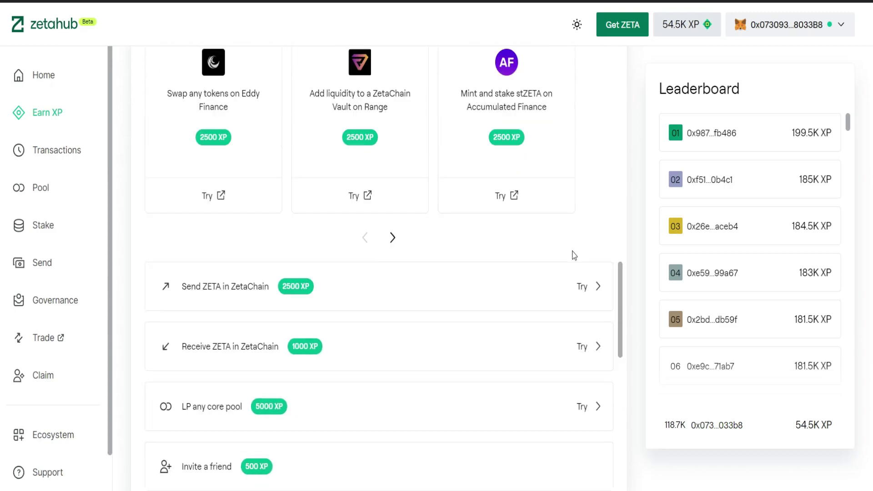
pyautogui.scroll(-5, 627, 306)
pyautogui.scroll(5, 440, 286)
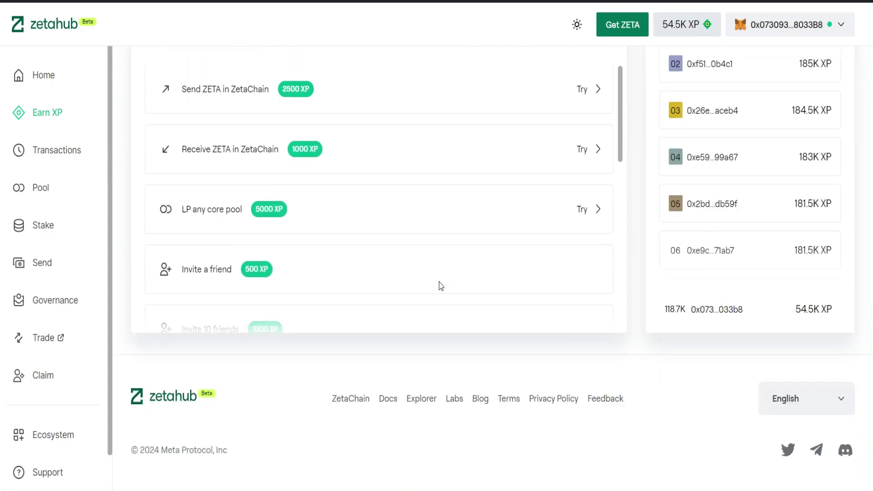
pyautogui.scroll(5, 422, 293)
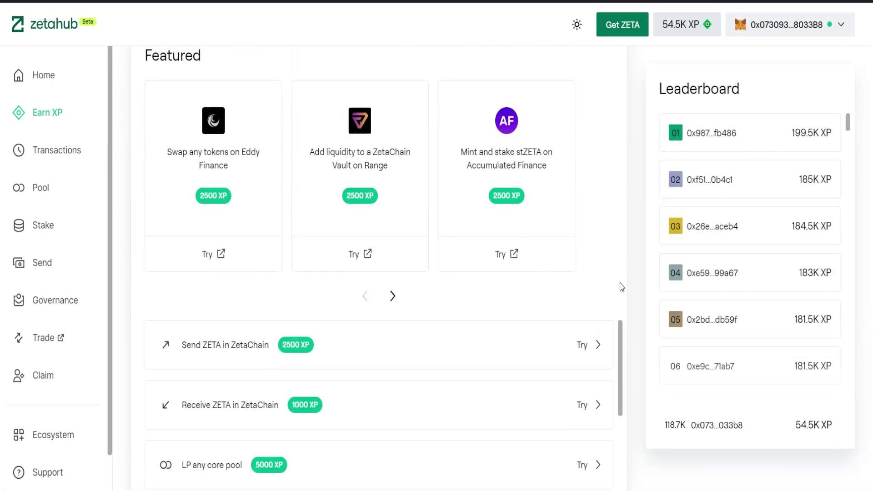
pyautogui.scroll(-2, 619, 286)
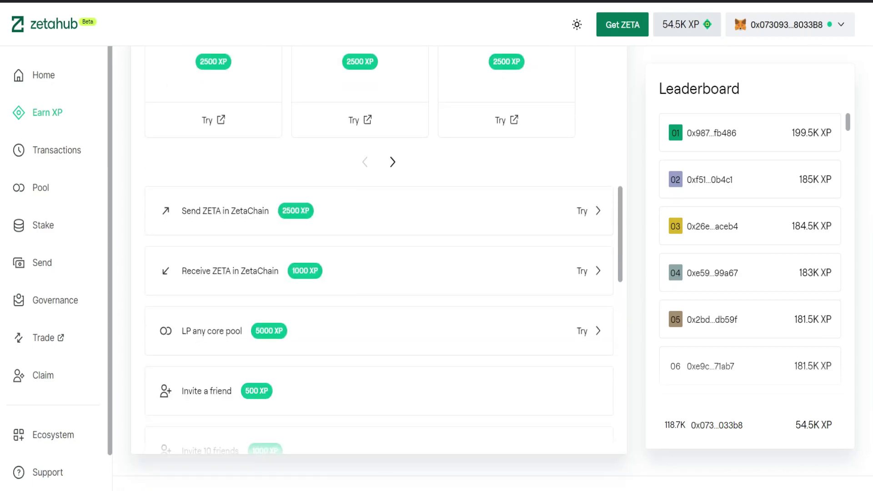
pyautogui.click(750, 2)
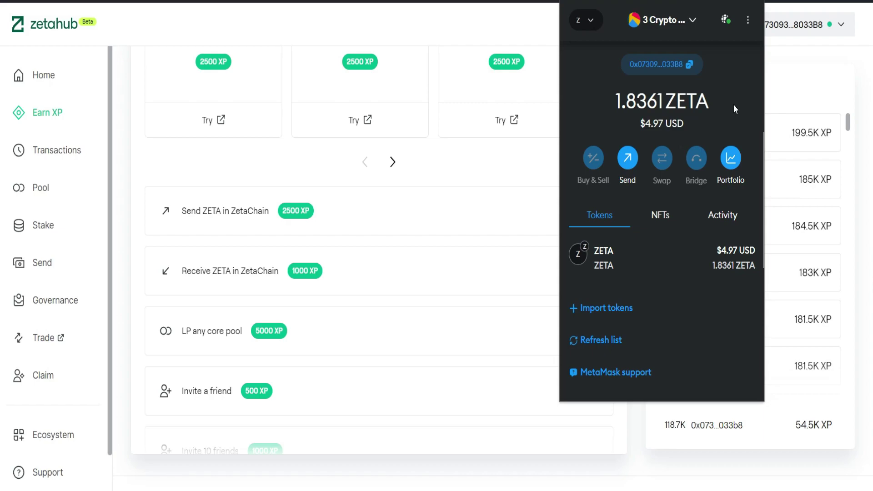
# - Send 1 ZETA from the main MetaMask account to the second wallet's pasted address
pyautogui.click(629, 159)
pyautogui.write('0xF9234812ae0c73538af0cF3e3EdD11bF3eB39477')
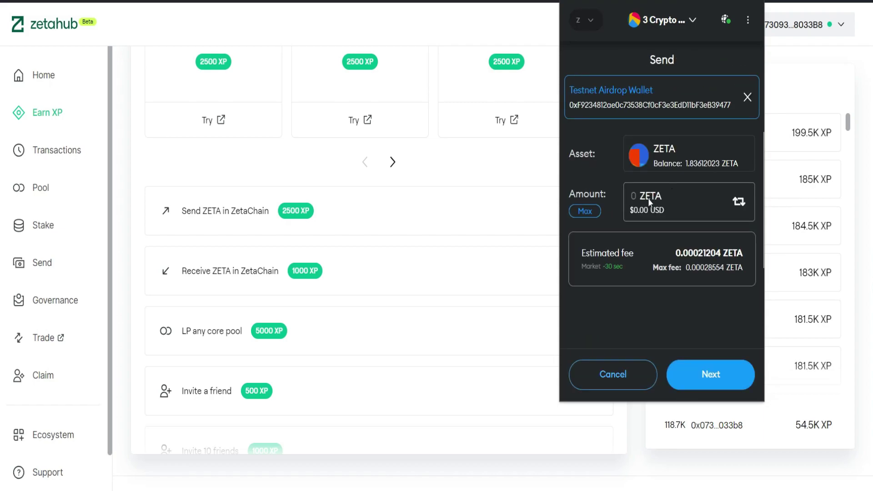
pyautogui.click(628, 192)
pyautogui.write('1')
pyautogui.click(712, 384)
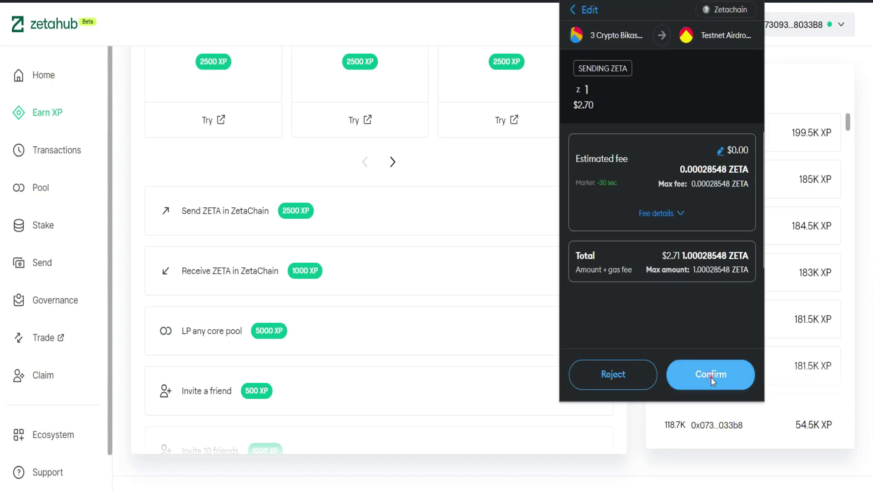
pyautogui.click(711, 374)
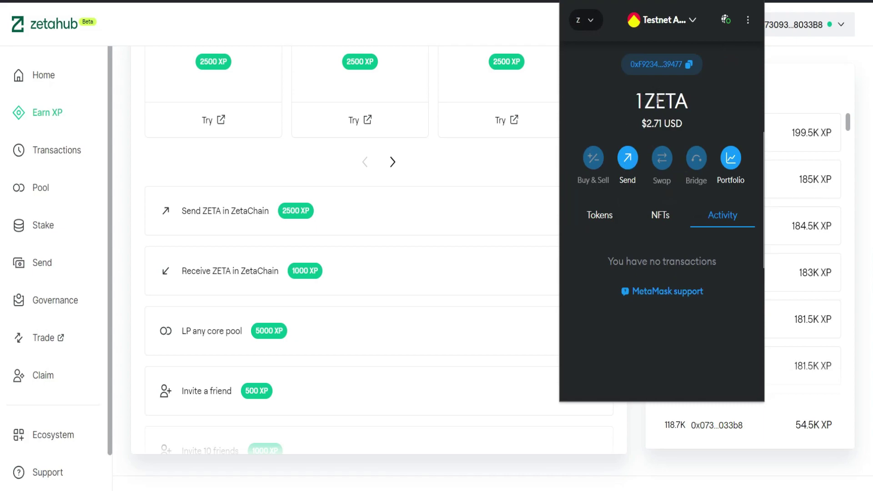
# - Send the maximum 0.99975658 ZETA from the second wallet back to the main account
pyautogui.click(628, 158)
pyautogui.hotkey('ctrl', 'v')
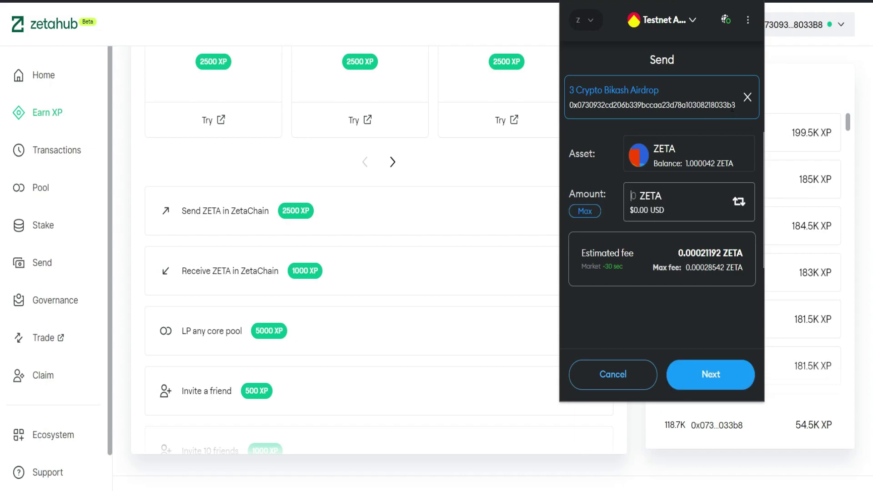
pyautogui.click(585, 211)
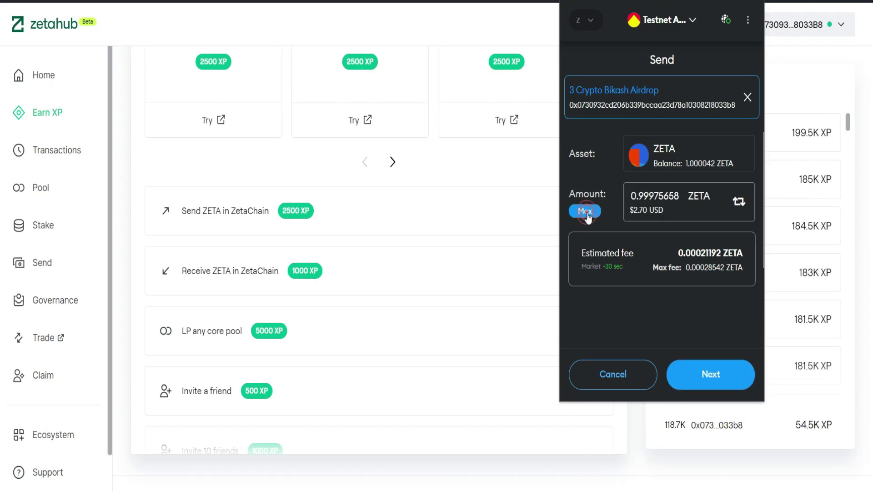
pyautogui.click(708, 387)
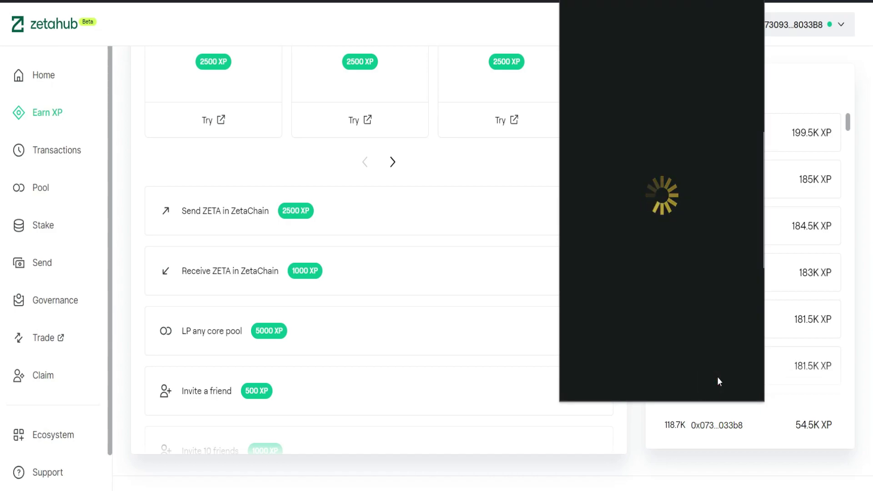
pyautogui.click(710, 375)
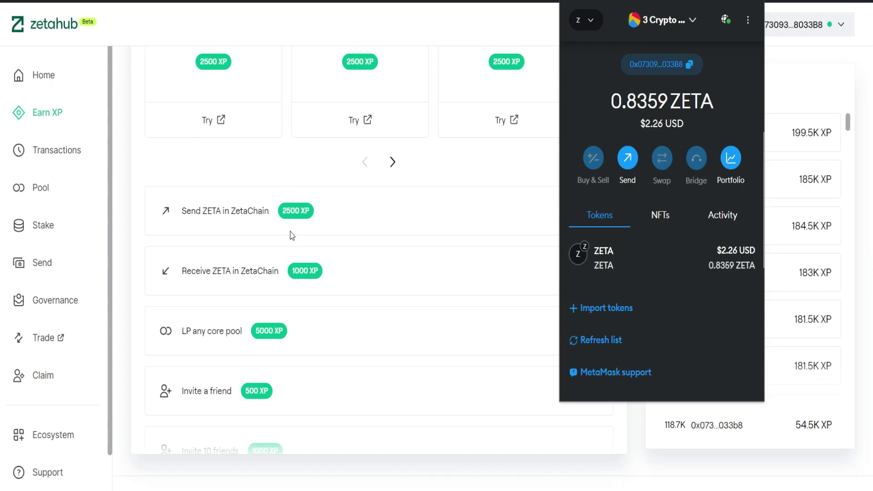
pyautogui.click(362, 219)
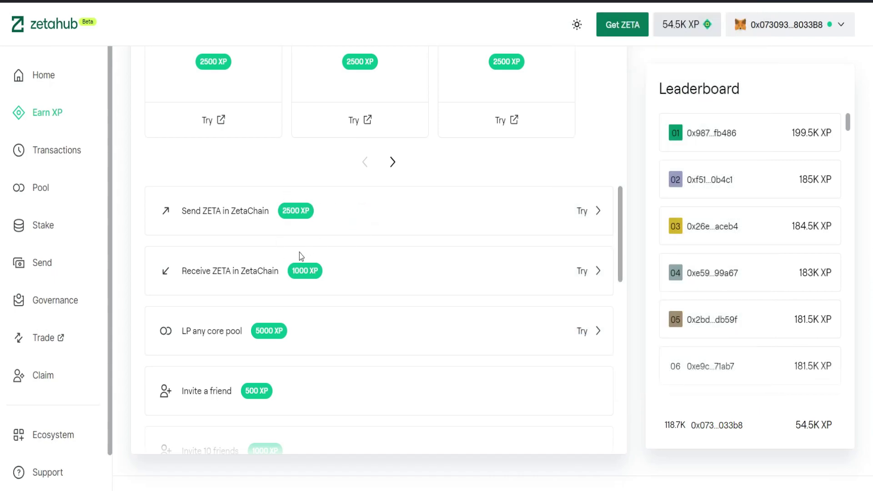
pyautogui.scroll(2, 553, 140)
# - Refresh activities and scroll to the claimable Send ZETA and Receive ZETA XP entries
pyautogui.scroll(6, 514, 212)
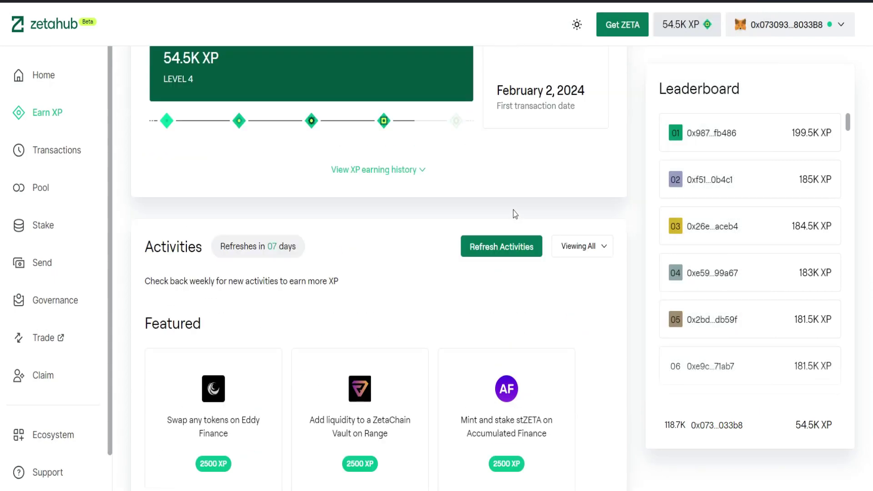
pyautogui.click(497, 247)
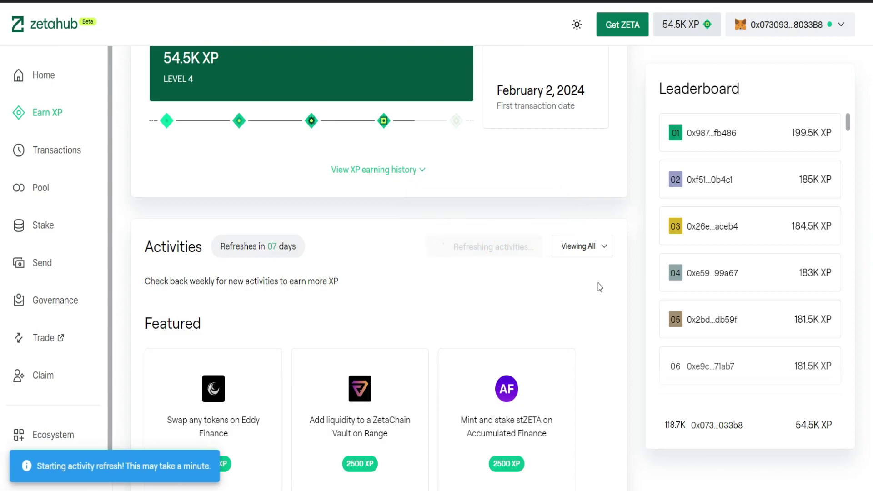
pyautogui.scroll(-8, 598, 287)
pyautogui.scroll(1, 563, 241)
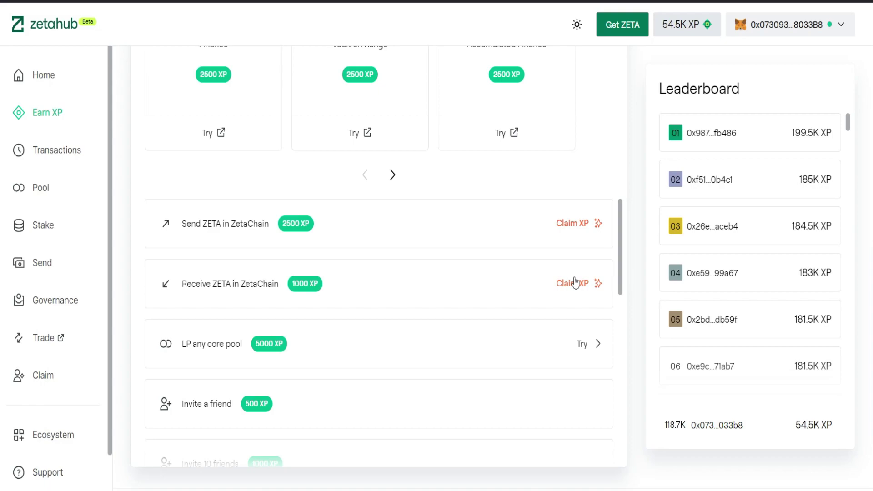
pyautogui.scroll(-1, 367, 283)
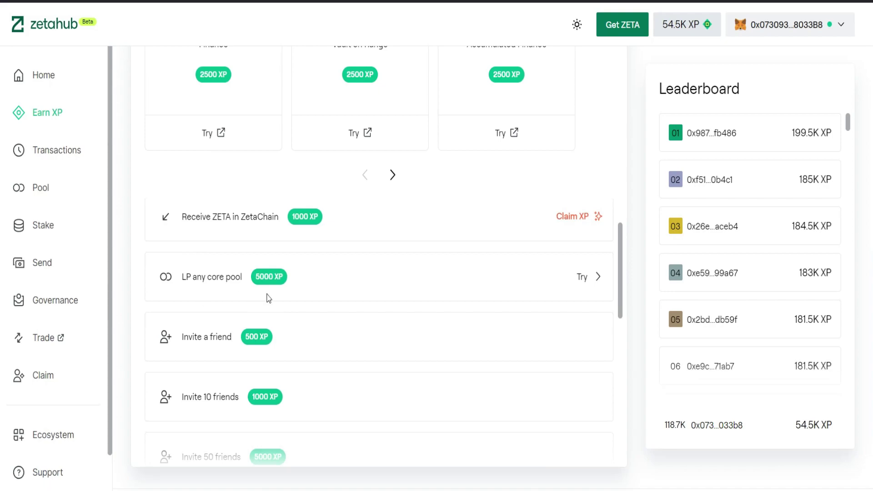
pyautogui.scroll(-1, 248, 298)
pyautogui.scroll(-4, 267, 300)
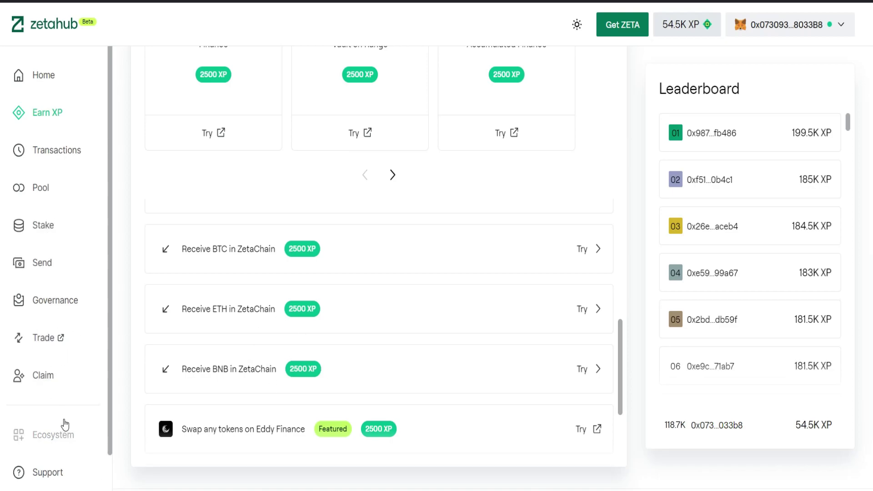
# - Filter the Ecosystem projects by 'zeta' and open ZetaSwap's website link
pyautogui.click(54, 433)
pyautogui.click(157, 128)
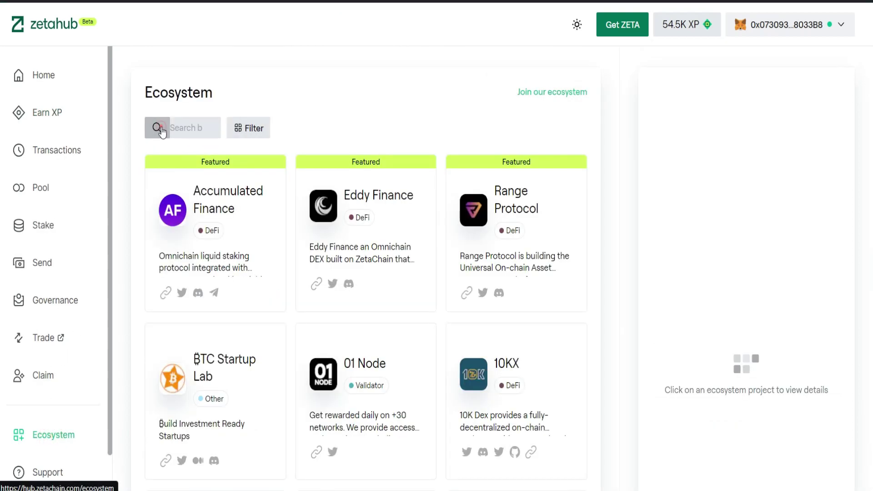
pyautogui.write('zeta')
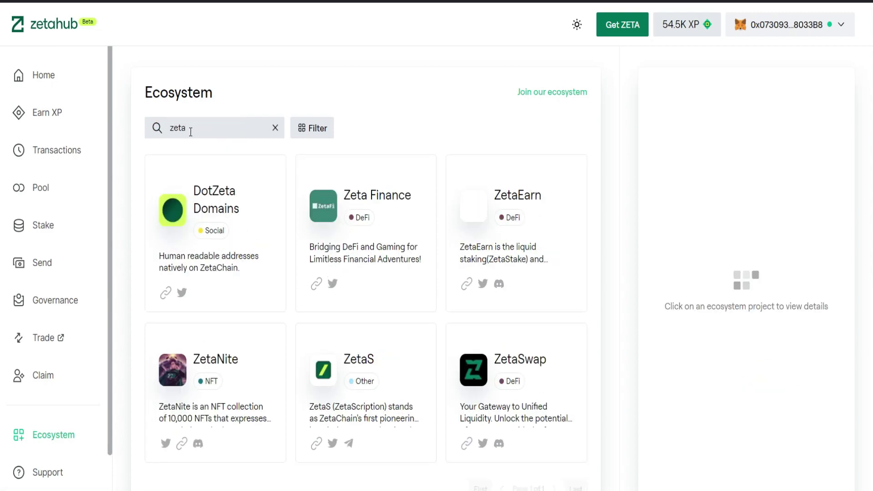
pyautogui.click(467, 446)
# - Launch ZetaSwap and set up a swap paying 0.01 ZETA
pyautogui.click(458, 400)
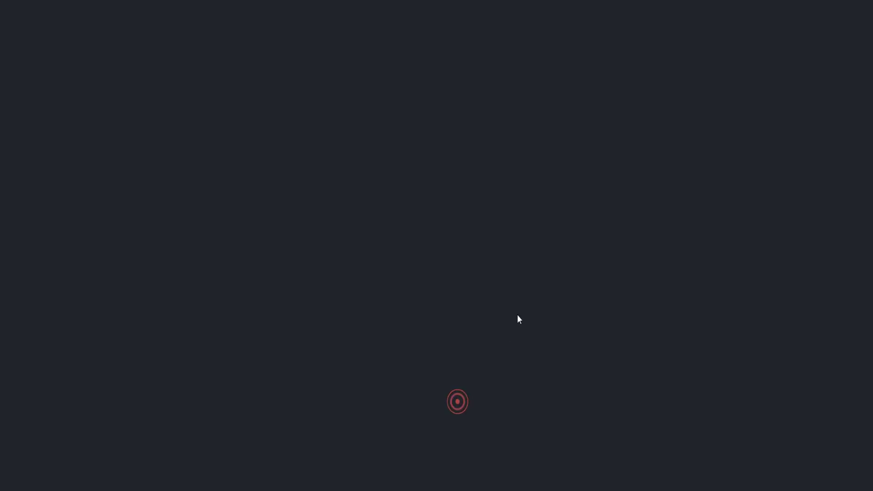
pyautogui.click(780, 46)
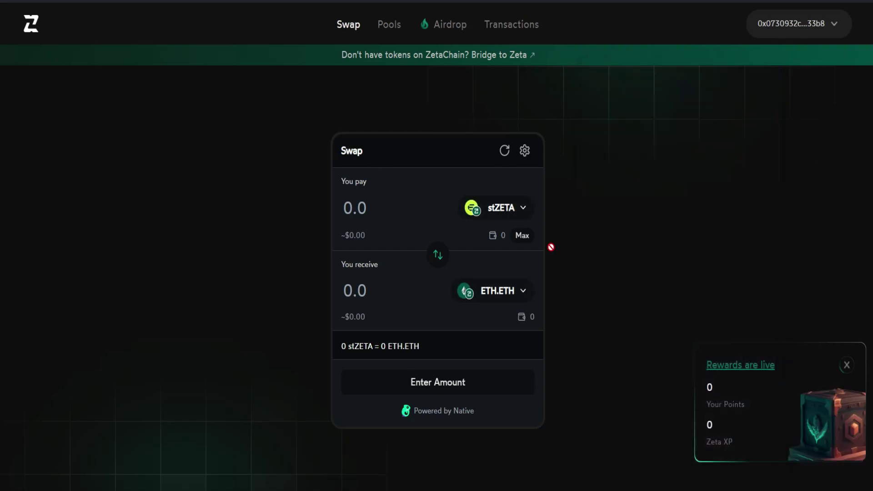
pyautogui.click(507, 210)
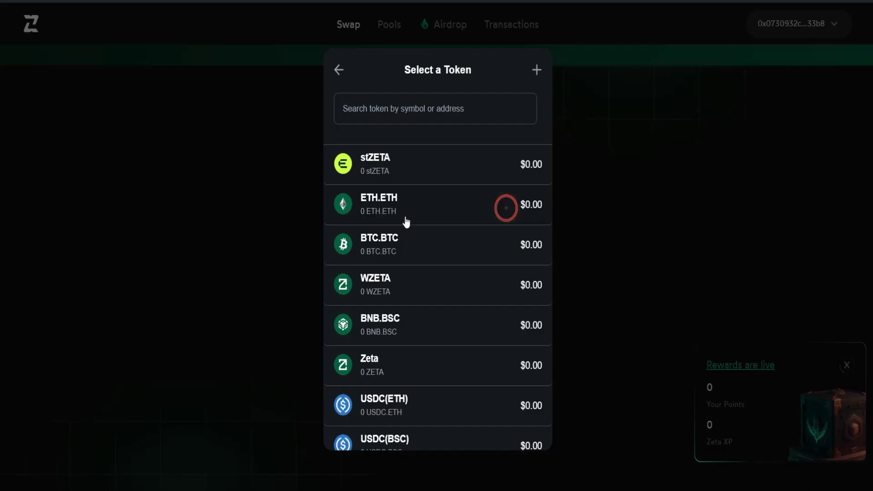
pyautogui.click(452, 355)
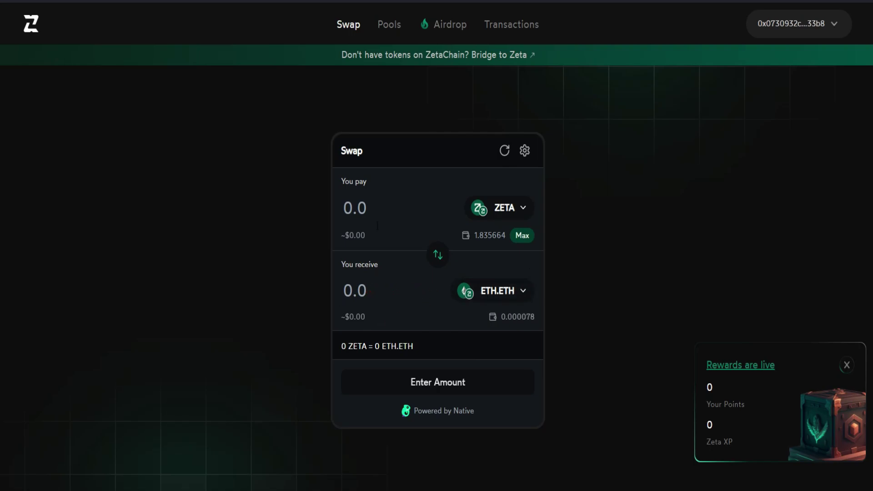
pyautogui.click(373, 209)
pyautogui.write('0.01')
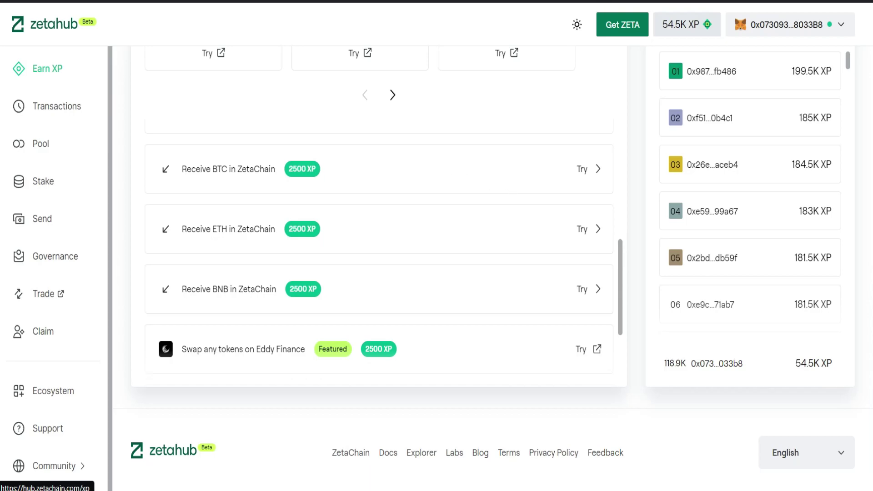
pyautogui.click(591, 2)
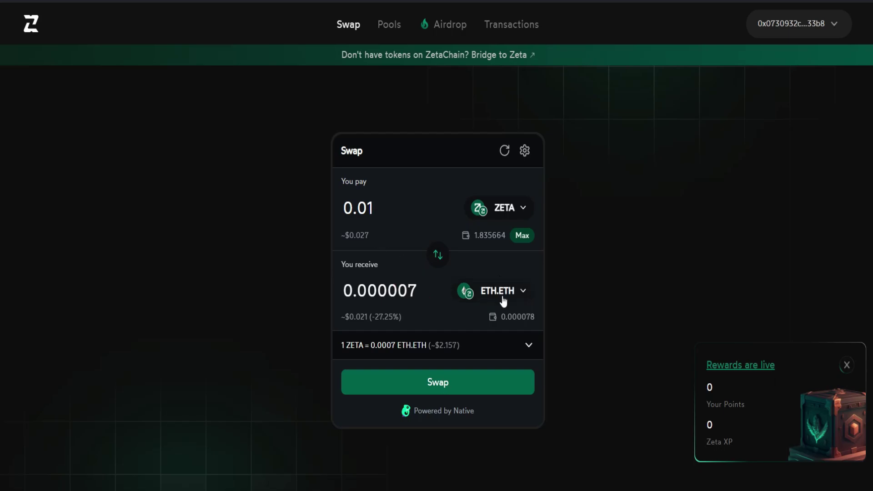
# - Submit the 0.01 ZETA to 0.000058 BNB.BSC swap and approve it in MetaMask
pyautogui.click(451, 386)
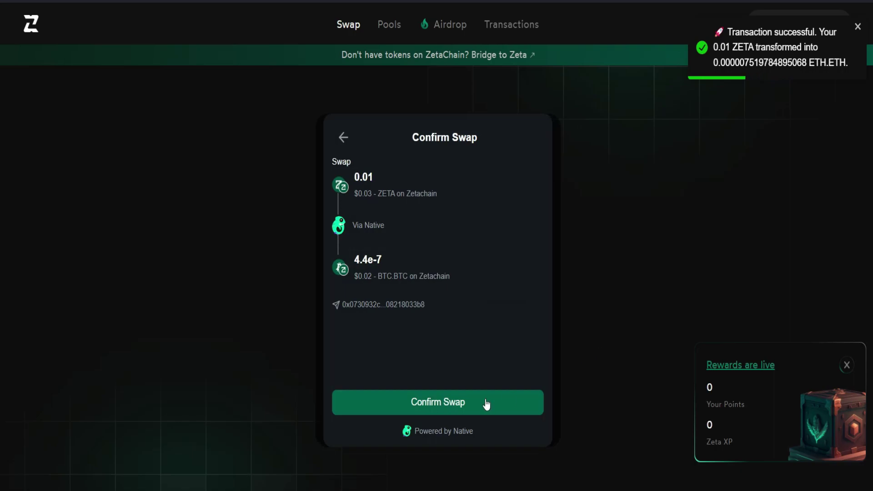
pyautogui.click(484, 405)
pyautogui.click(750, 414)
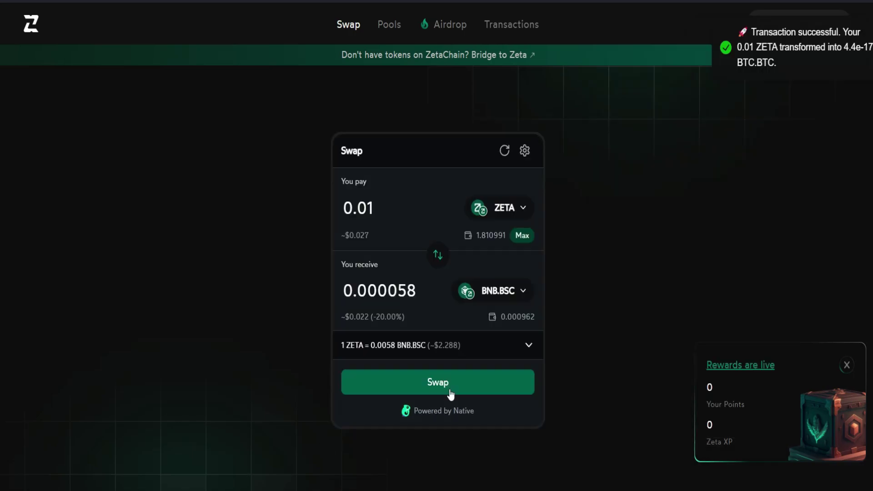
pyautogui.click(450, 392)
pyautogui.click(475, 400)
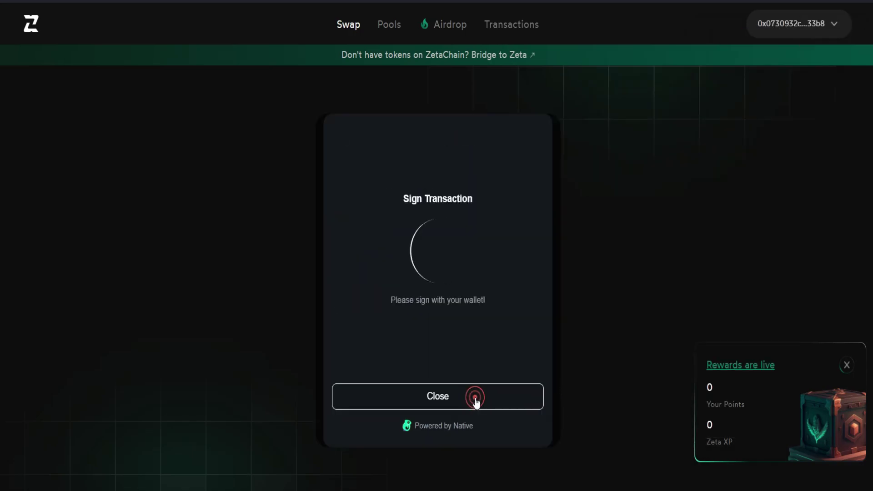
pyautogui.click(721, 452)
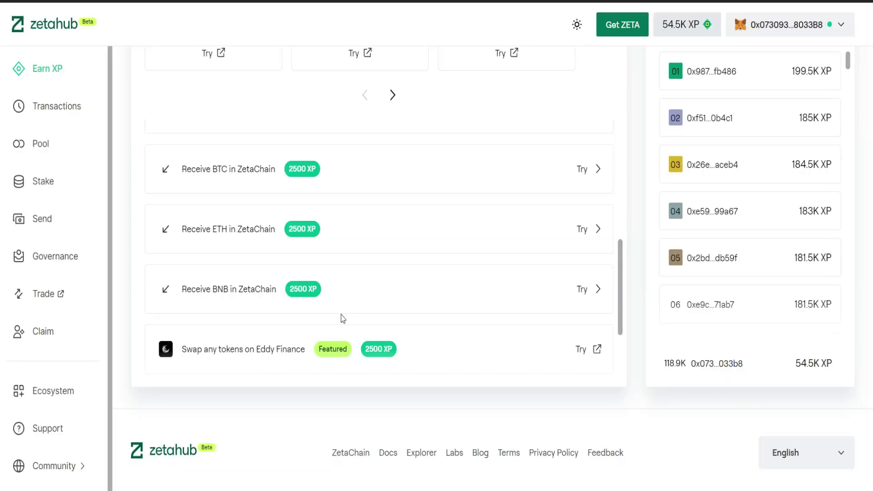
pyautogui.scroll(5, 343, 318)
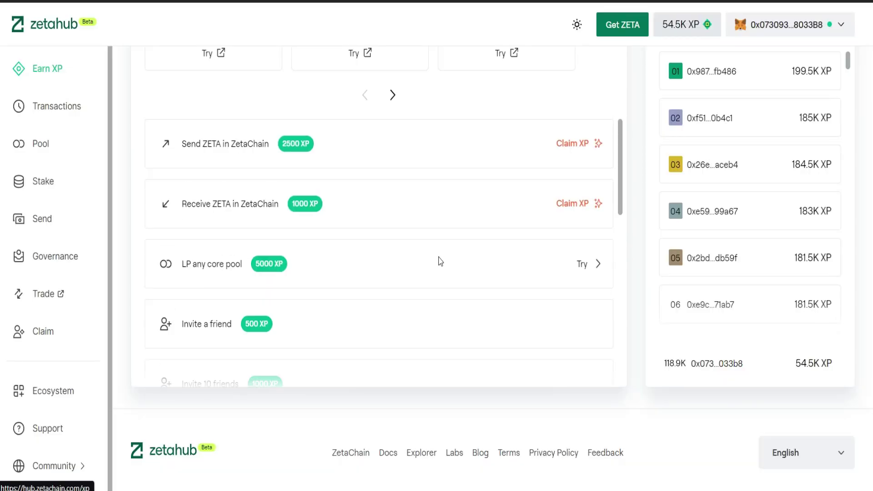
pyautogui.scroll(7, 462, 300)
pyautogui.click(499, 313)
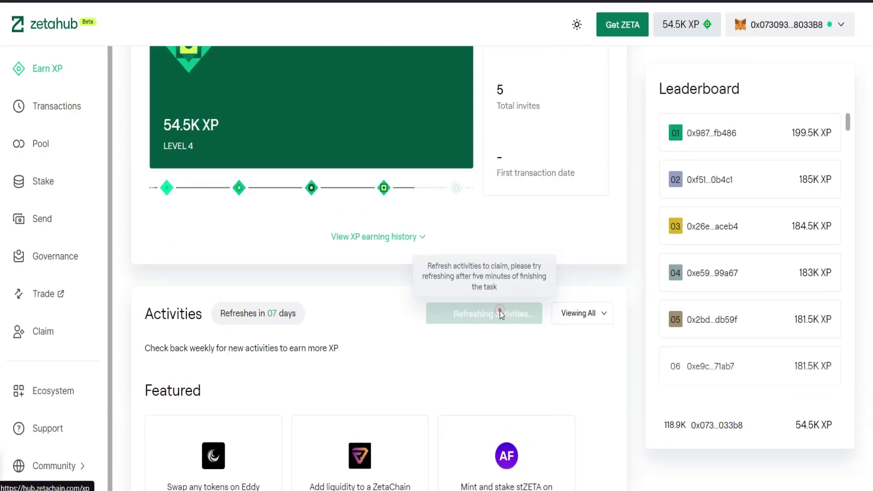
pyautogui.scroll(-4, 538, 142)
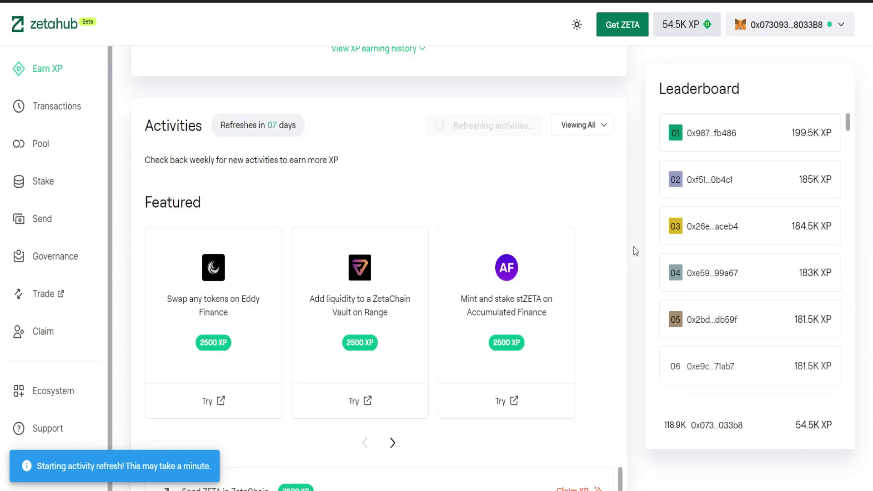
pyautogui.scroll(-6, 611, 271)
pyautogui.scroll(-4, 591, 275)
pyautogui.scroll(4, 571, 254)
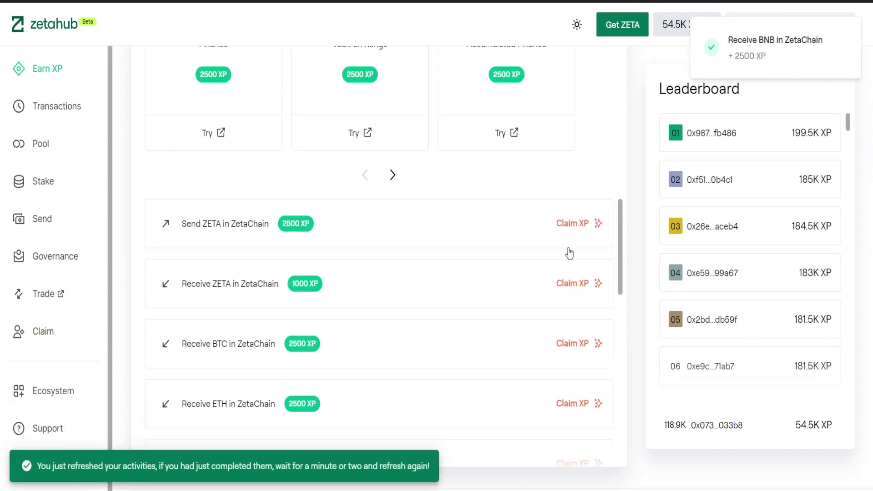
pyautogui.scroll(2, 523, 276)
pyautogui.scroll(-5, 536, 277)
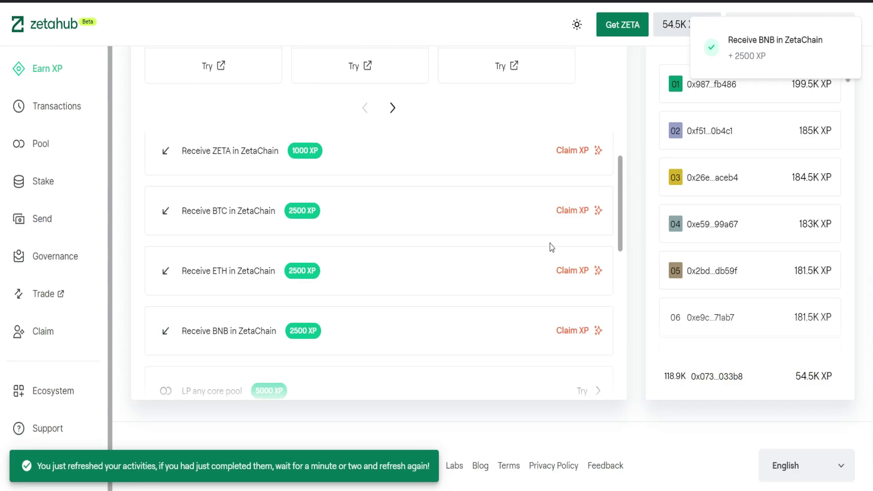
pyautogui.scroll(2, 571, 191)
pyautogui.scroll(-2, 562, 282)
pyautogui.scroll(-2, 622, 300)
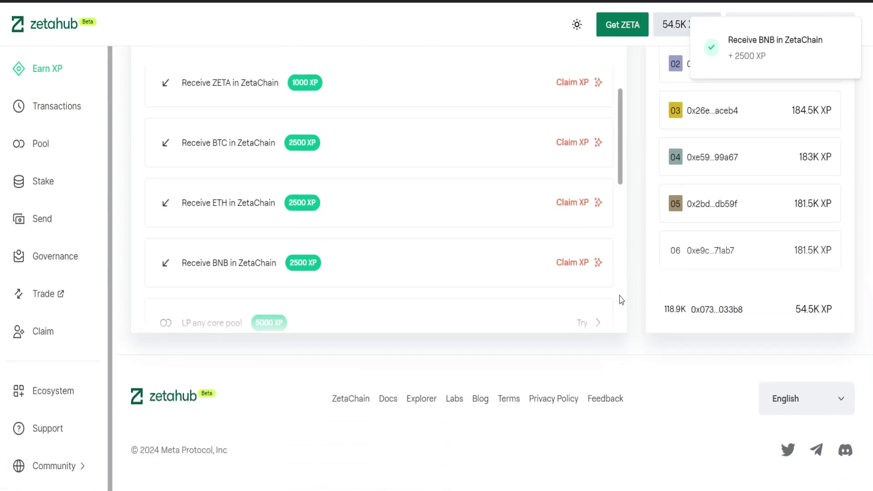
pyautogui.scroll(-3, 523, 245)
pyautogui.scroll(-2, 525, 245)
pyautogui.scroll(-2, 650, 271)
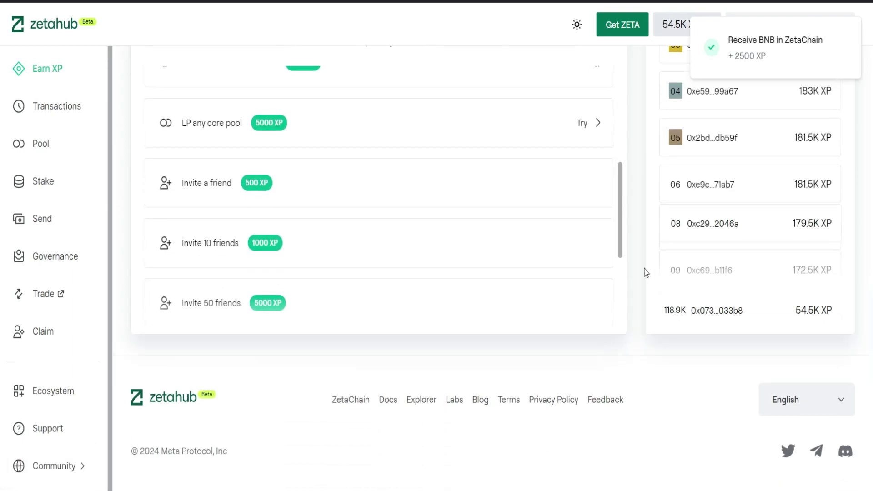
pyautogui.scroll(3, 636, 291)
pyautogui.scroll(-3, 454, 314)
pyautogui.scroll(-1, 405, 319)
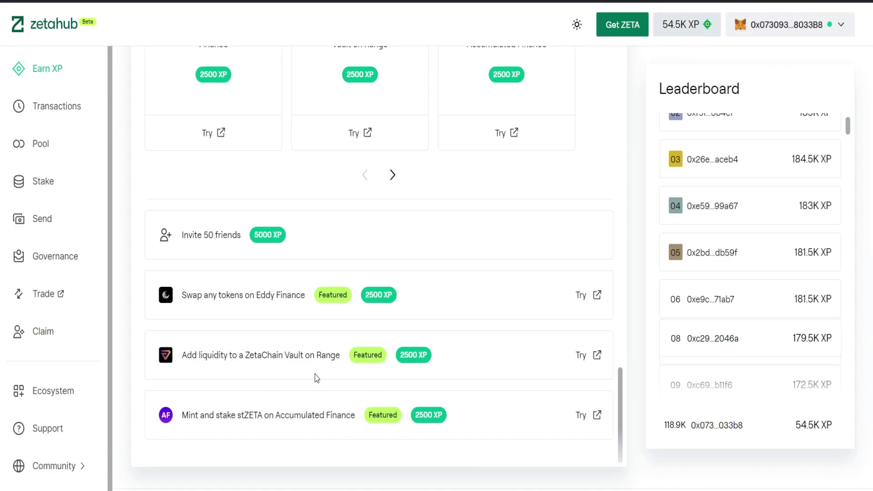
pyautogui.scroll(5, 317, 379)
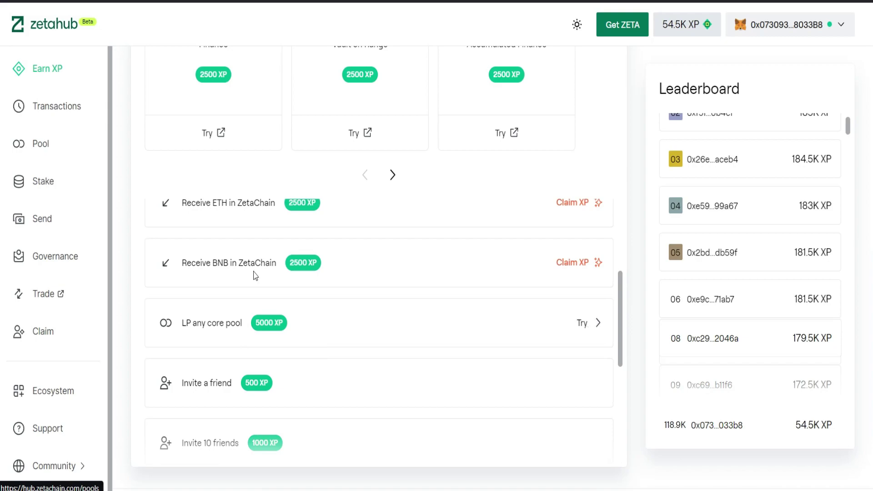
# - In the ZetaSwap ZETA/BNB pool, set the deposit to 0.00001 BNB with matching ZETA
pyautogui.click(40, 146)
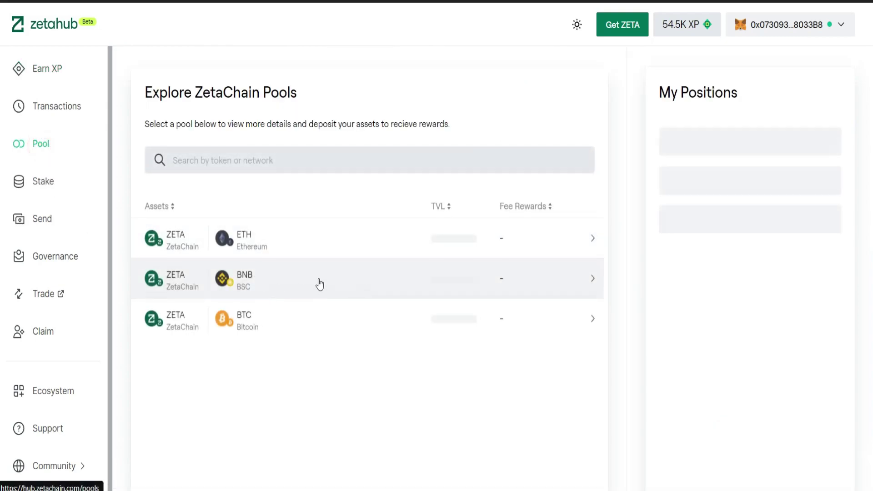
pyautogui.click(374, 282)
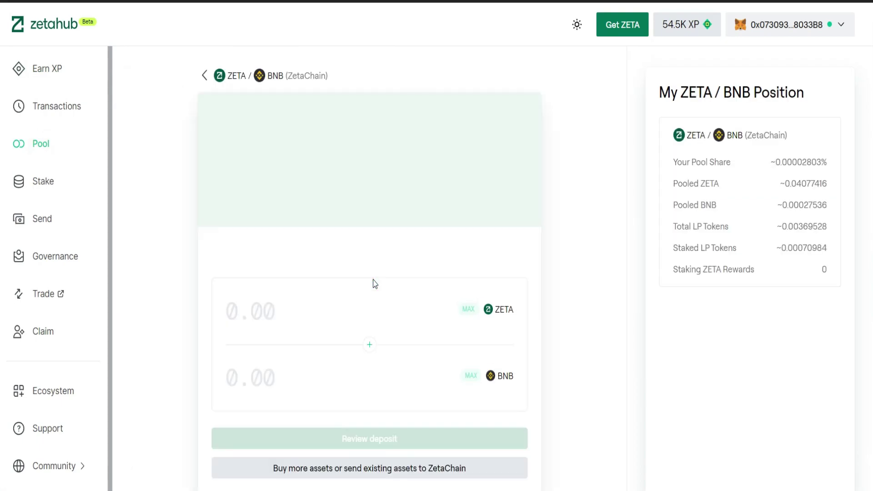
pyautogui.click(471, 368)
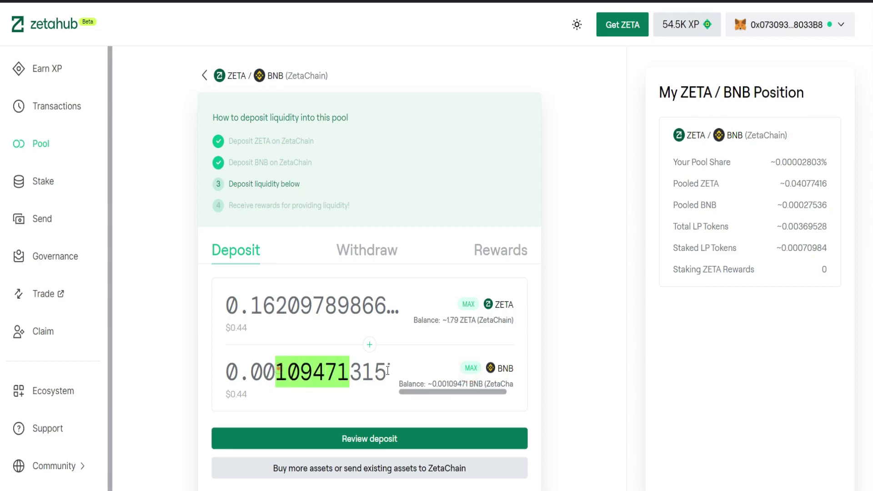
pyautogui.moveTo(387, 370); pyautogui.dragTo(406, 371)
pyautogui.write('0.00001')
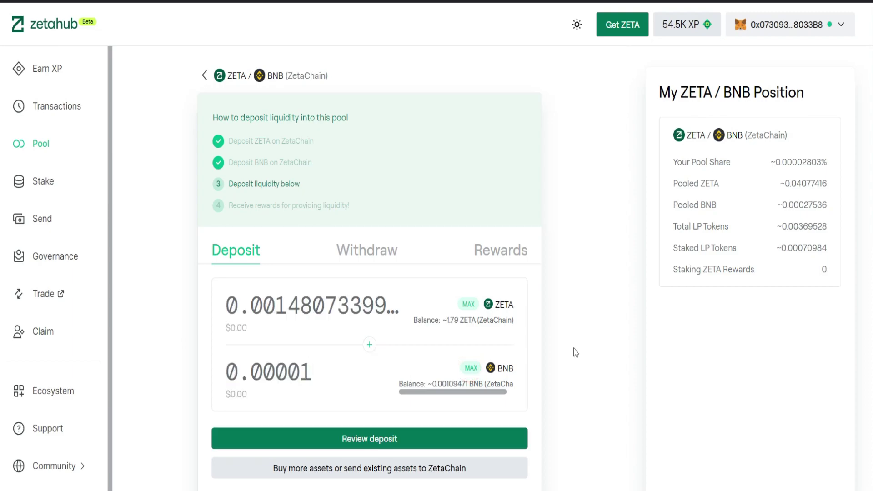
pyautogui.scroll(-3, 582, 341)
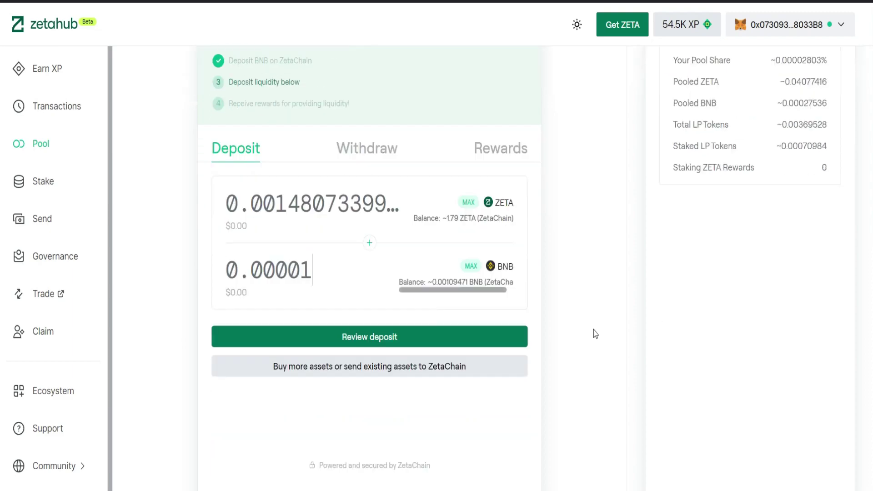
# - Review and confirm the deposit of about 0.00148 ZETA and 0.00001 BNB in MetaMask
pyautogui.click(382, 306)
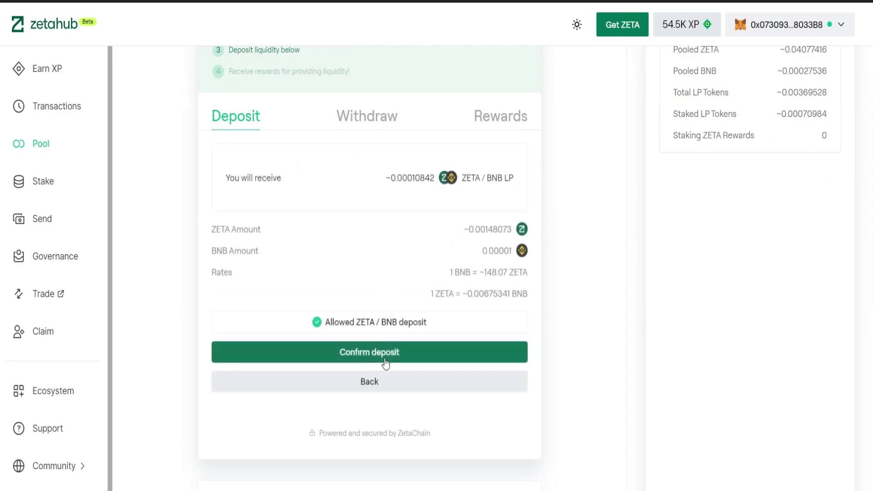
pyautogui.click(384, 359)
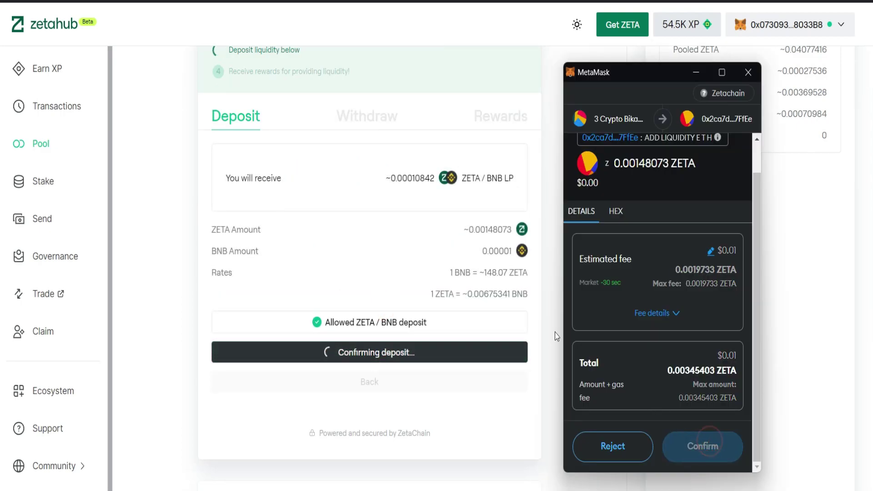
pyautogui.click(702, 446)
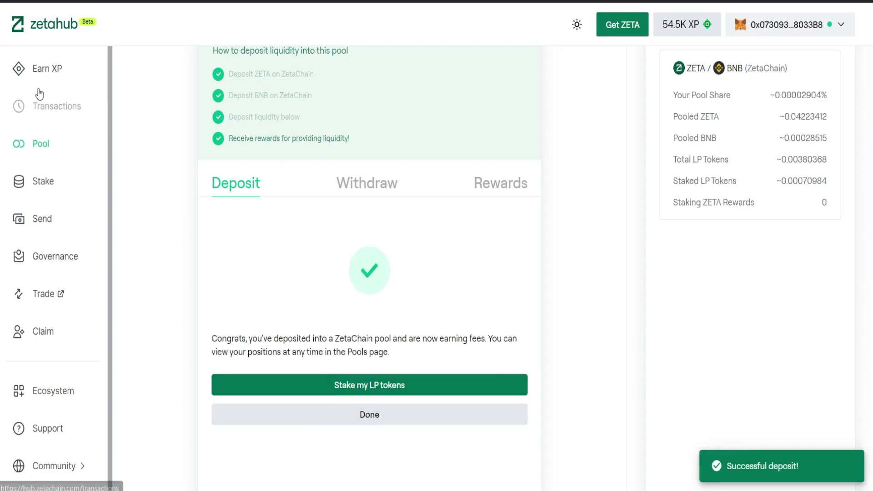
pyautogui.click(40, 72)
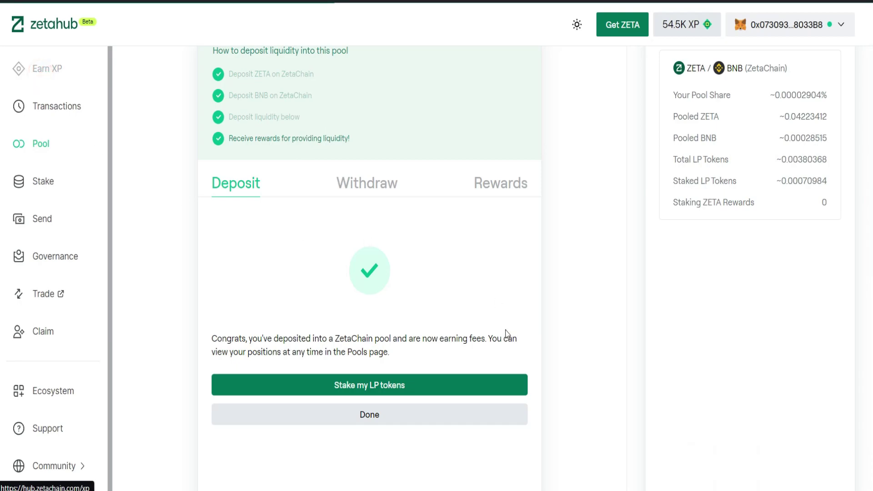
# - Refresh activities and check that LP any core pool shows +5000 XP
pyautogui.click(500, 447)
pyautogui.scroll(-8, 462, 364)
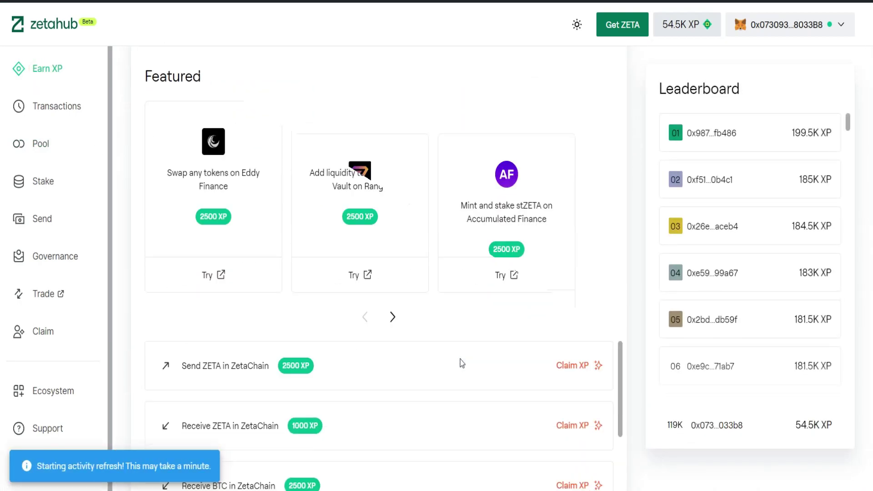
pyautogui.scroll(-6, 462, 364)
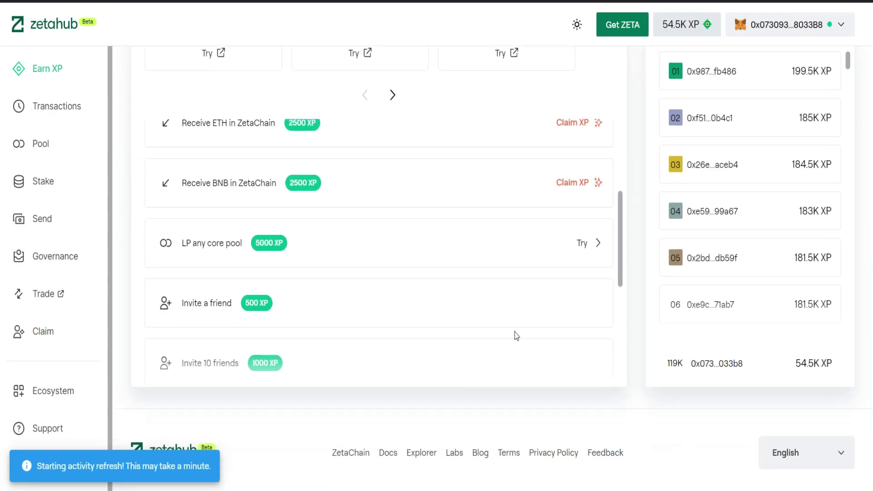
pyautogui.scroll(-5, 337, 273)
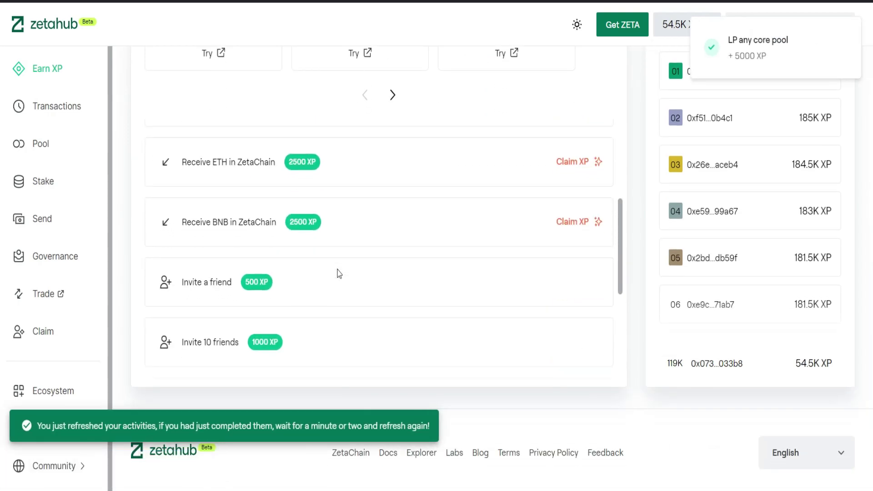
pyautogui.scroll(5, 238, 251)
pyautogui.scroll(-6, 563, 257)
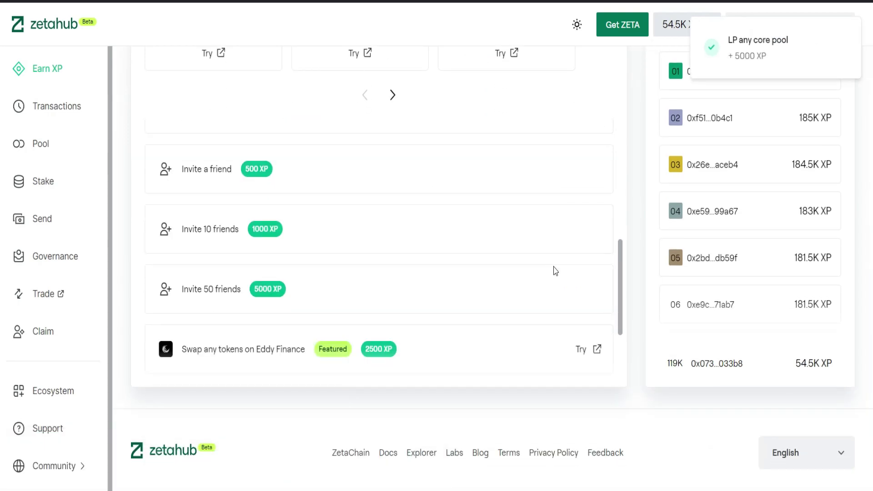
pyautogui.scroll(-3, 455, 217)
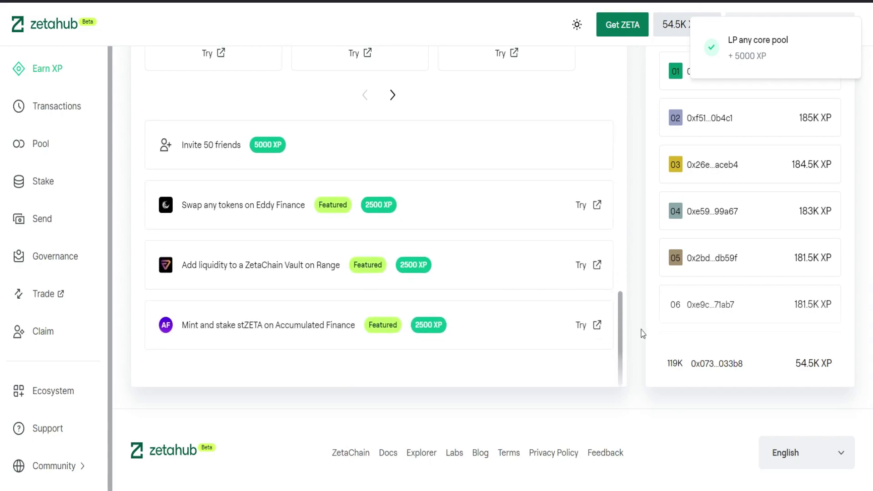
pyautogui.scroll(2, 641, 332)
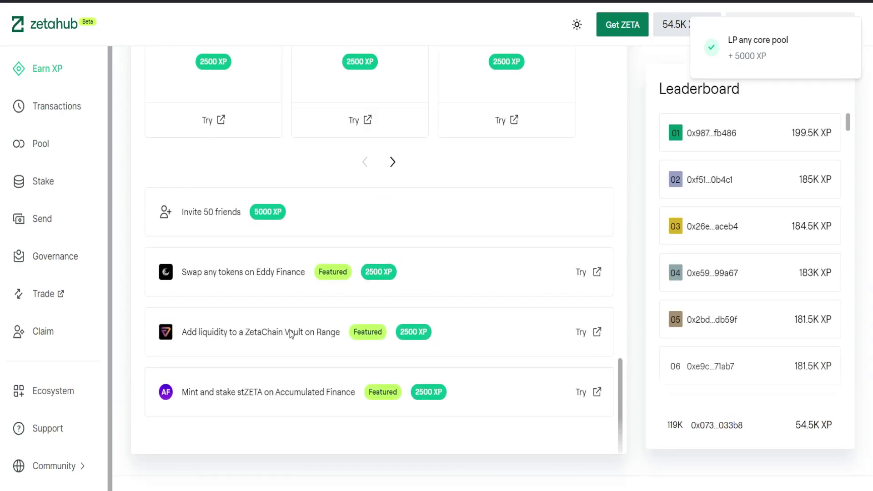
# - Go to Range Protocol's vaults from the Range task and connect MetaMask
pyautogui.click(597, 333)
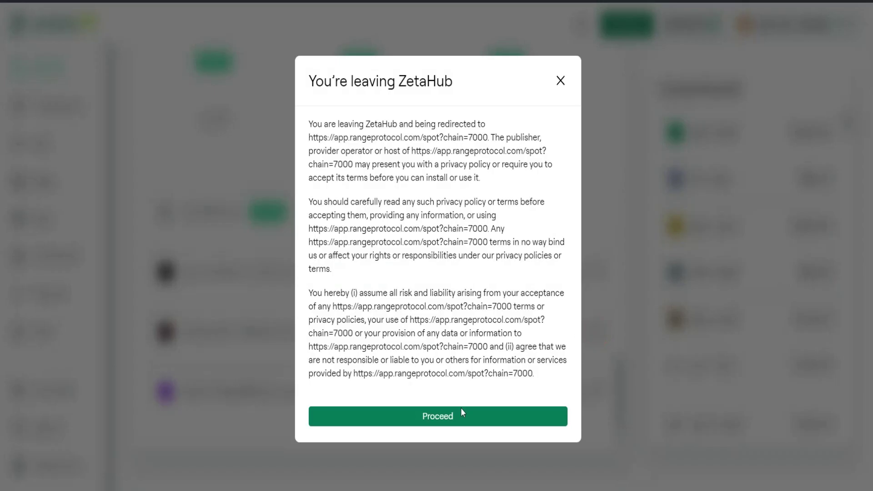
pyautogui.click(446, 418)
pyautogui.click(845, 28)
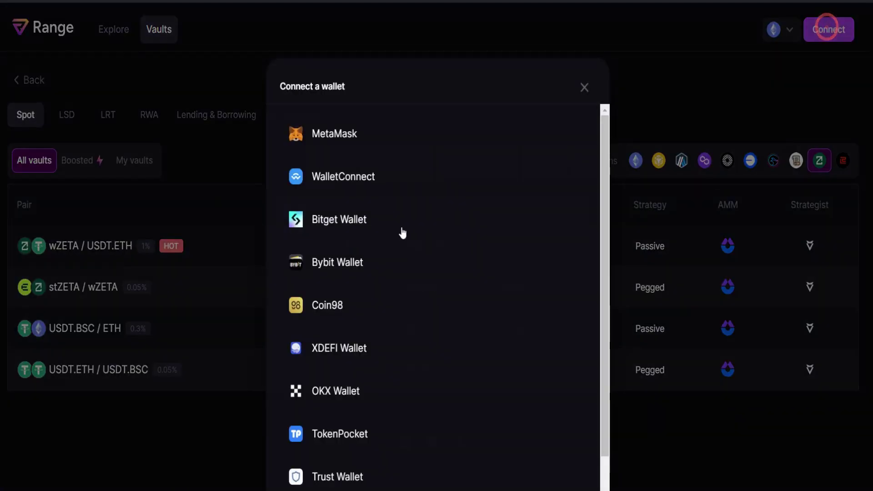
pyautogui.click(400, 220)
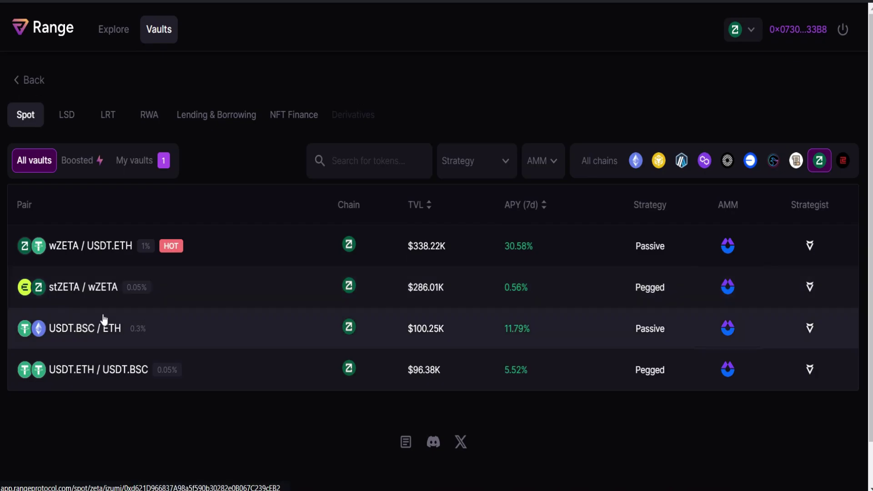
# - Wrap ZETA and add 0.01 USDT.ETH liquidity to the wZETA/USDT.ETH vault, approving in MetaMask
pyautogui.click(89, 253)
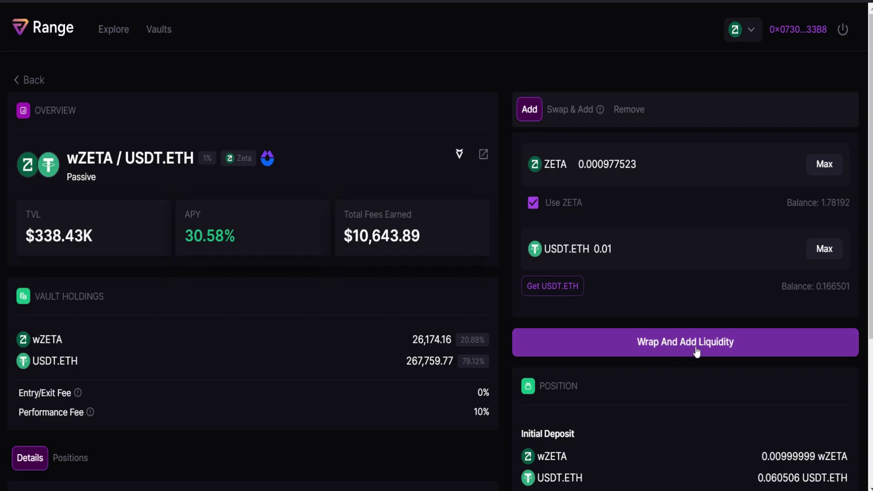
pyautogui.click(696, 353)
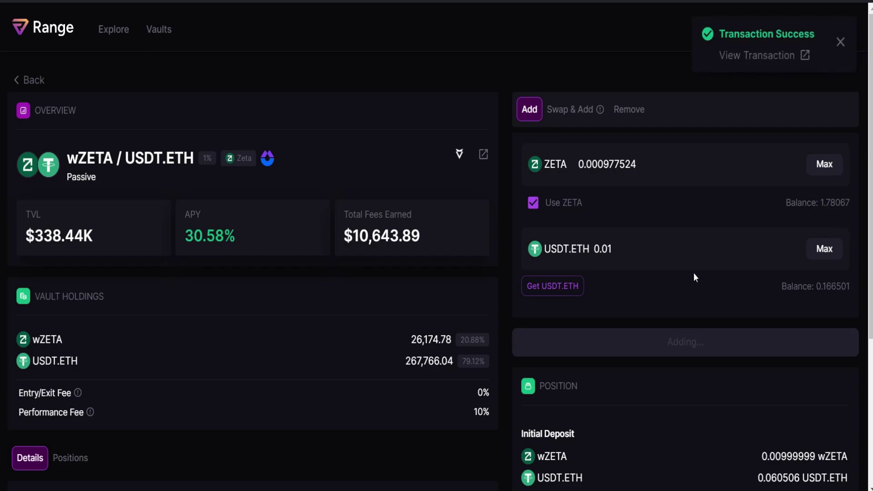
pyautogui.scroll(-1, 745, 320)
pyautogui.click(739, 430)
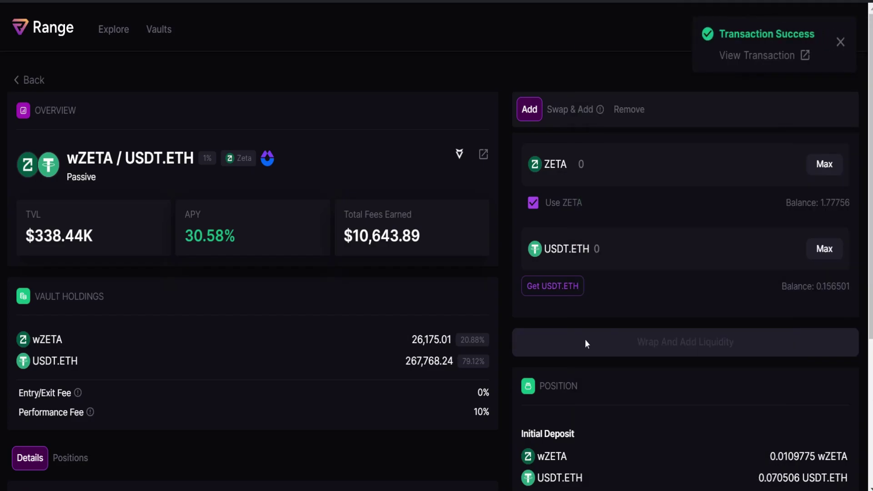
pyautogui.scroll(-4, 668, 347)
pyautogui.scroll(4, 637, 336)
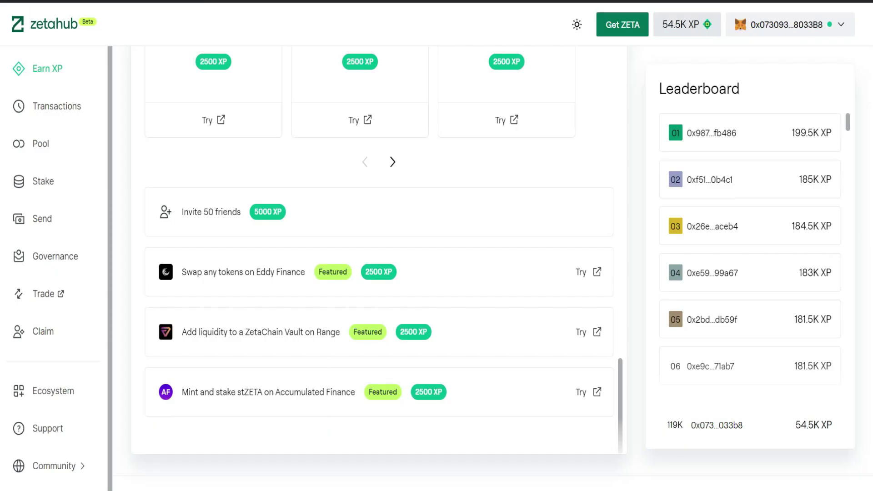
# - Refresh activities so the Range vault liquidity task shows +2500 XP to claim
pyautogui.scroll(10, 474, 240)
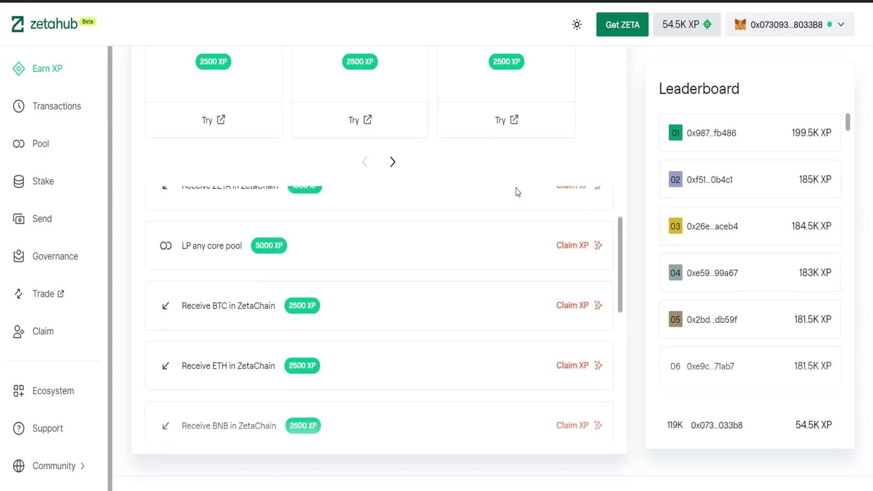
pyautogui.scroll(3, 511, 210)
pyautogui.click(498, 113)
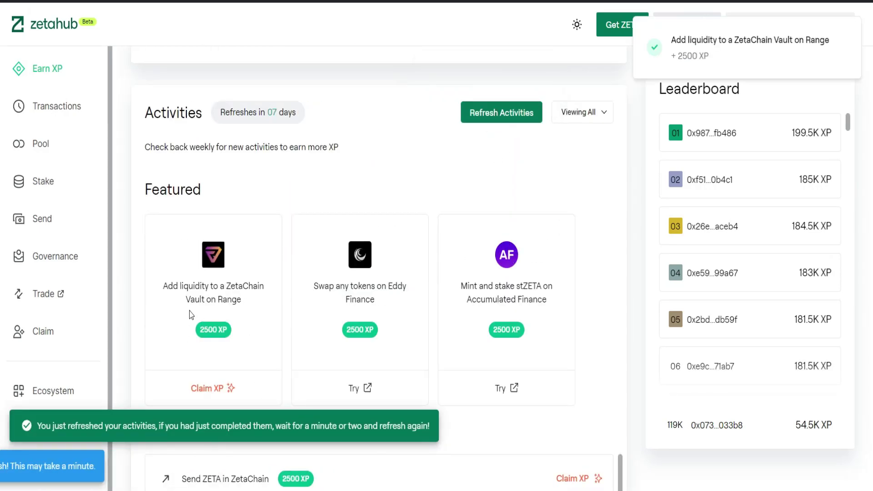
pyautogui.scroll(-5, 512, 342)
pyautogui.scroll(-5, 512, 342)
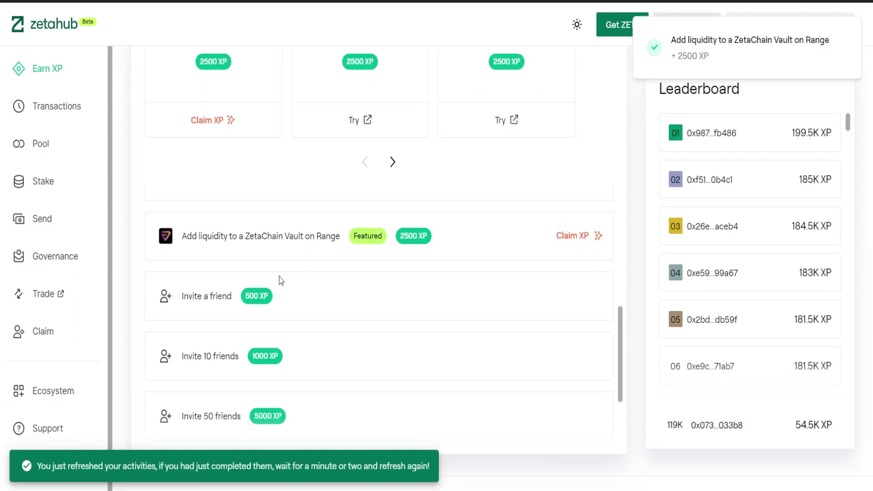
pyautogui.scroll(2, 538, 273)
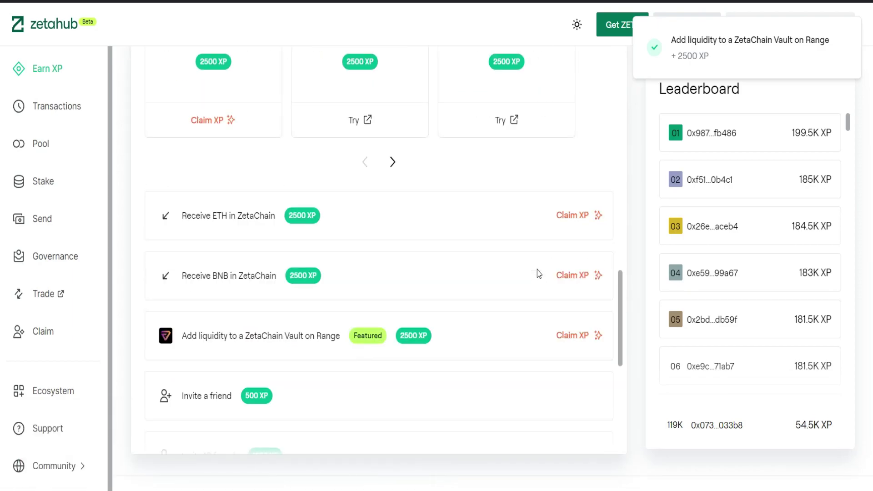
pyautogui.scroll(-5, 538, 273)
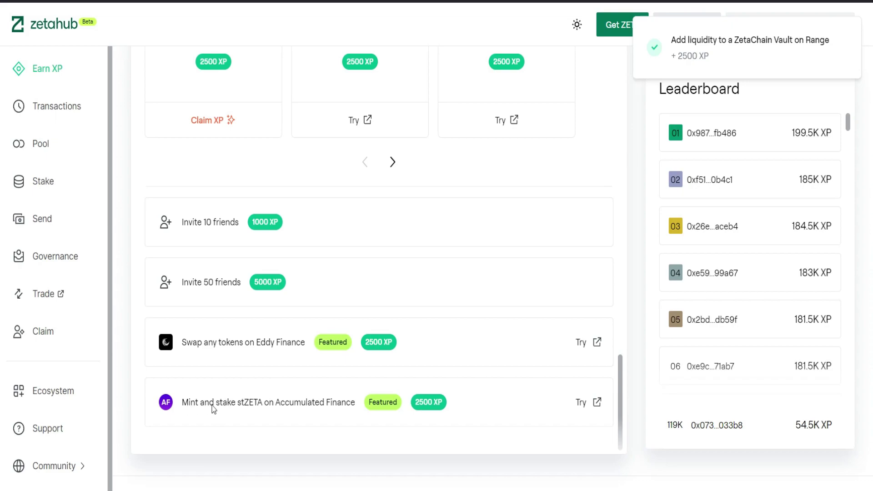
pyautogui.click(597, 404)
# - Mint 0.001 ZETA into stZETA on Accumulated Finance and approve it in MetaMask
pyautogui.click(511, 406)
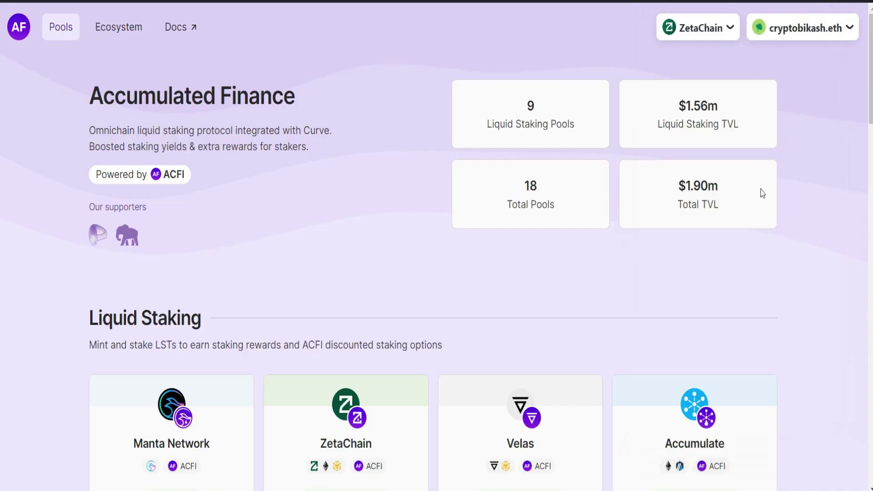
pyautogui.scroll(-4, 344, 305)
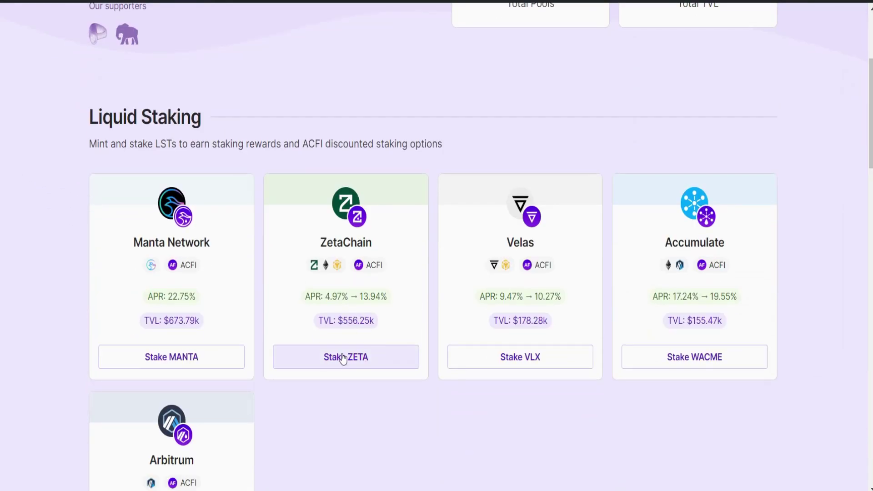
pyautogui.click(355, 358)
pyautogui.scroll(-3, 128, 309)
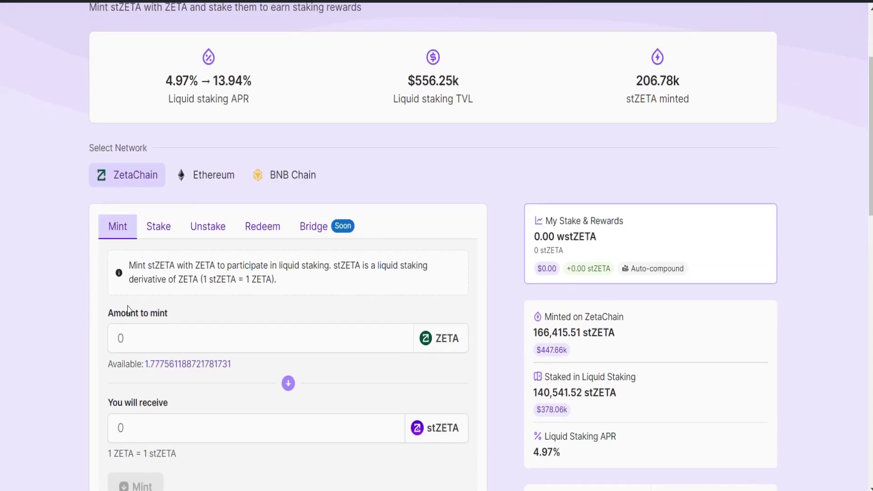
pyautogui.scroll(-1, 129, 257)
pyautogui.click(143, 271)
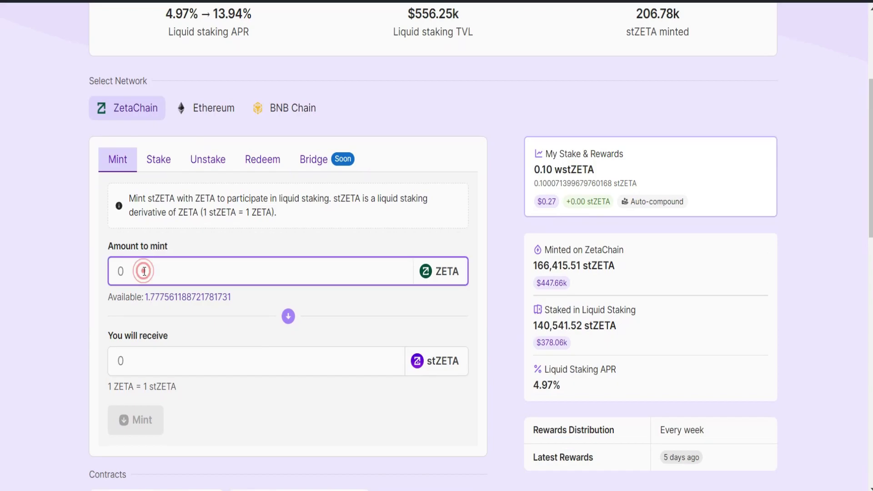
pyautogui.write('0.001')
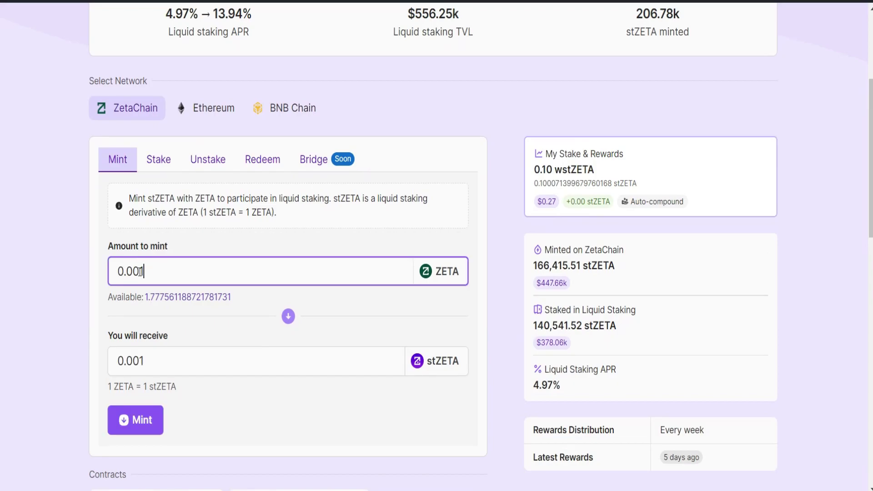
pyautogui.click(150, 432)
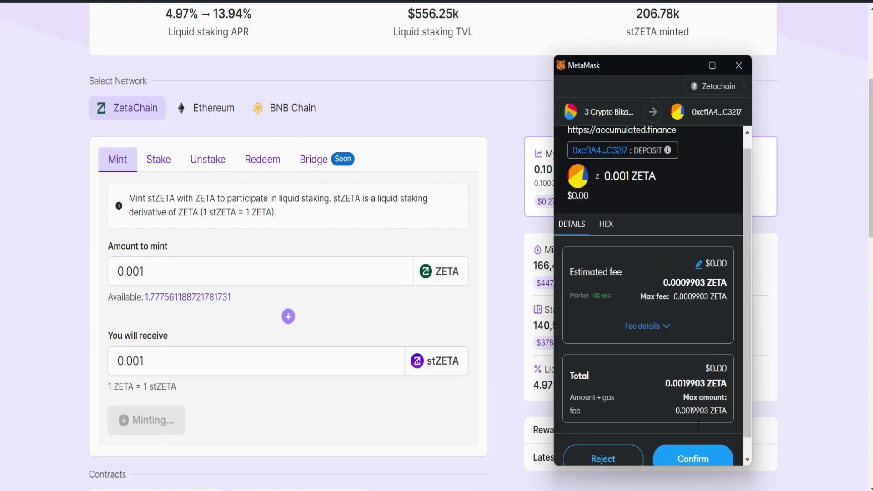
pyautogui.click(693, 440)
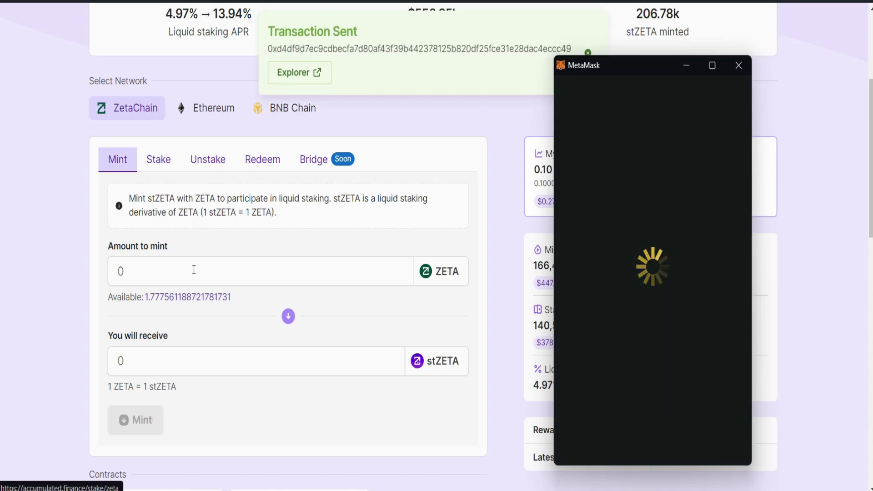
pyautogui.click(157, 160)
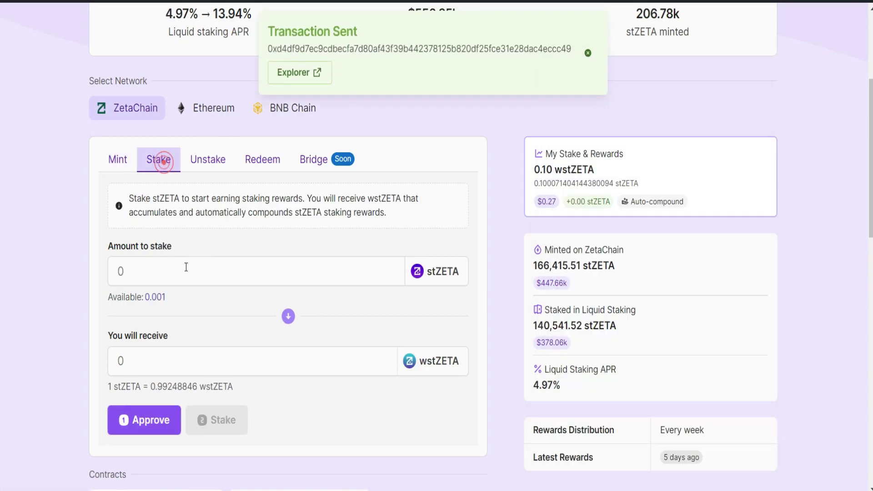
# - Approve and stake the full 0.001 stZETA balance into wstZETA
pyautogui.click(160, 305)
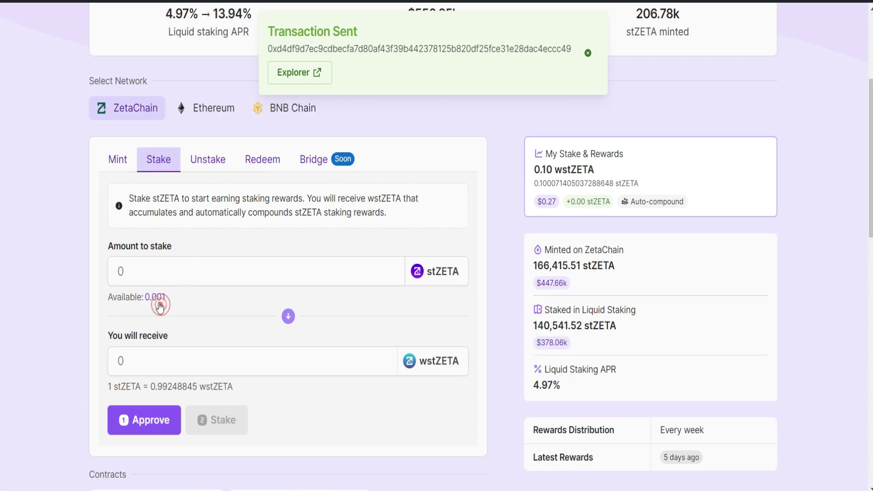
pyautogui.click(154, 427)
pyautogui.click(757, 433)
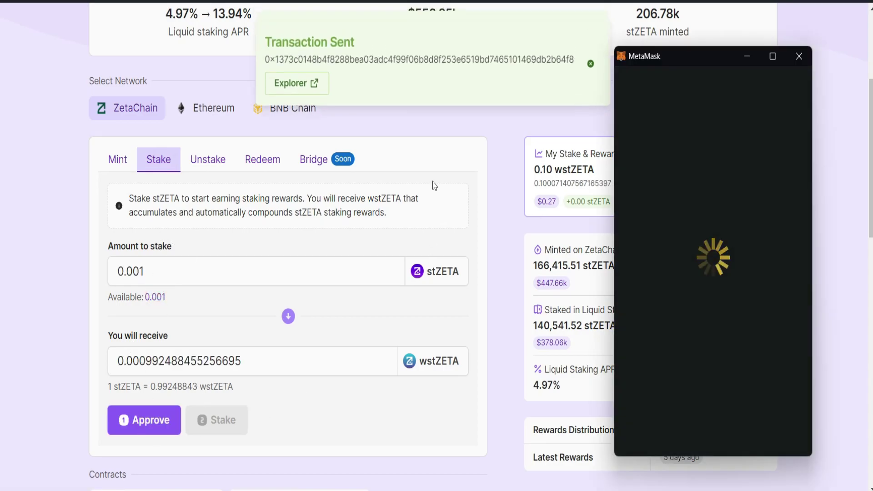
pyautogui.click(222, 423)
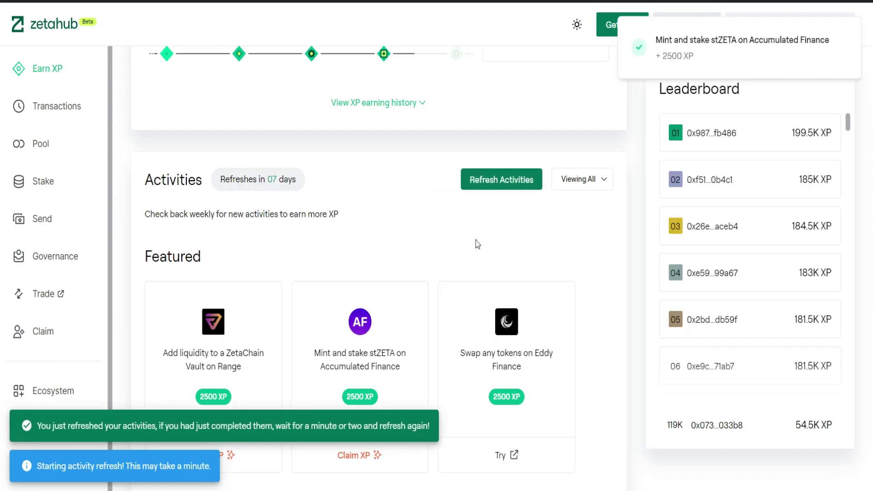
# - Scroll the Earn XP page to find the Range vault and stZETA tasks offering XP
pyautogui.scroll(-4, 386, 309)
pyautogui.scroll(-2, 386, 309)
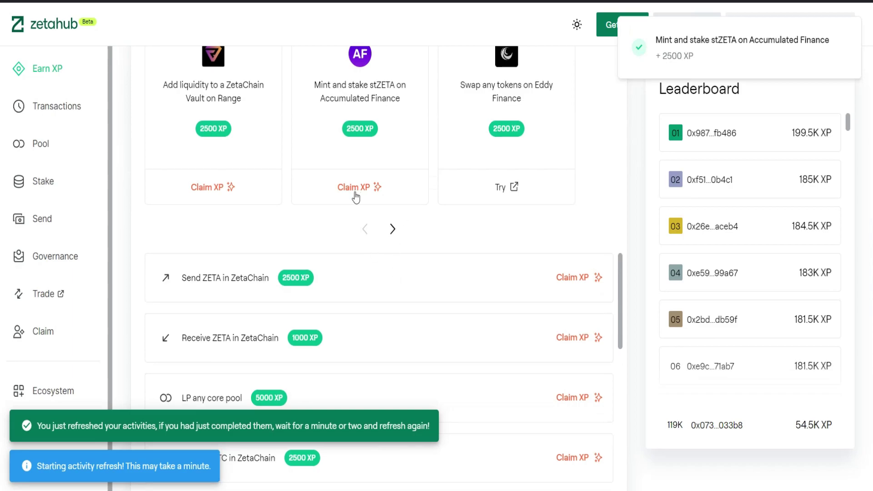
pyautogui.scroll(-5, 468, 317)
pyautogui.scroll(-2, 525, 370)
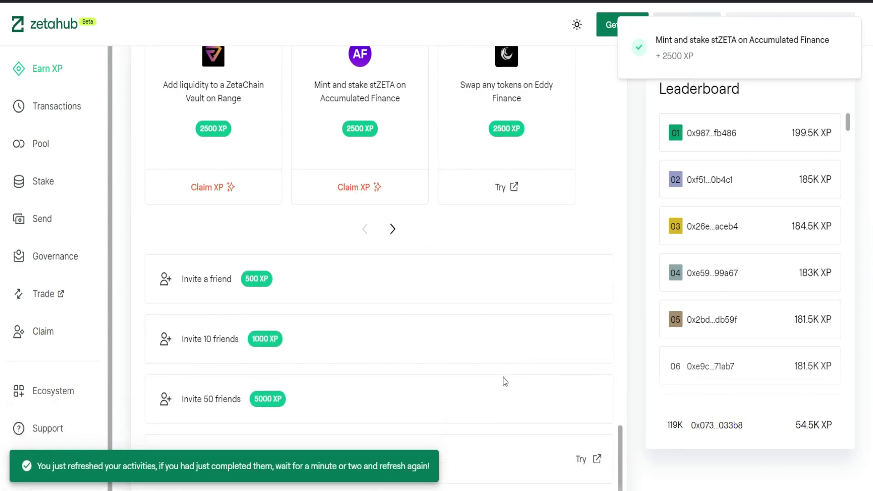
pyautogui.scroll(4, 546, 291)
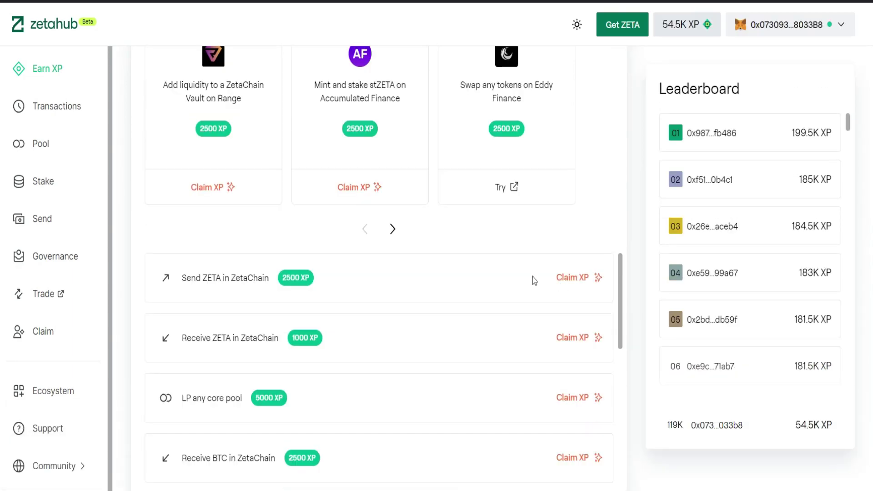
pyautogui.scroll(-1, 621, 246)
# - Claim XP for the Range vault and stZETA mint tasks, signing in MetaMask
pyautogui.click(578, 277)
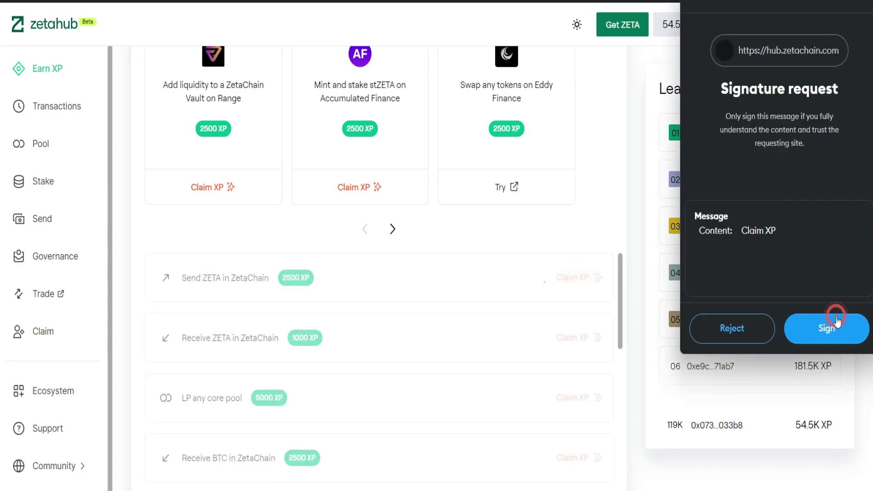
pyautogui.click(832, 325)
pyautogui.click(579, 277)
pyautogui.click(350, 191)
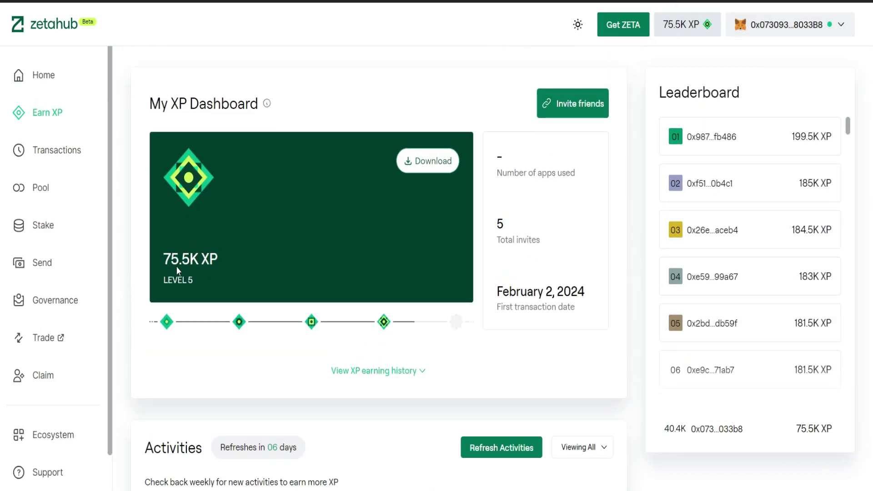
# - Scroll the XP dashboard to check the 75.5K total and both tasks marked XP Claimed
pyautogui.scroll(-5, 723, 379)
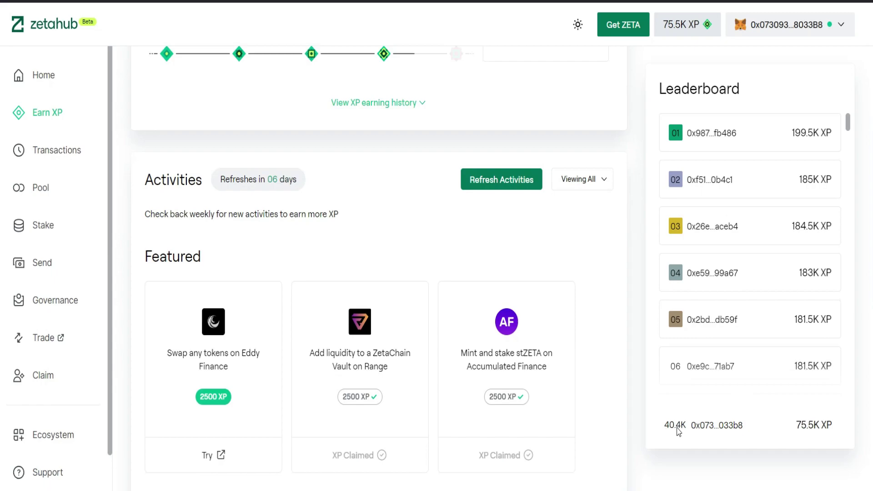
pyautogui.scroll(-5, 577, 335)
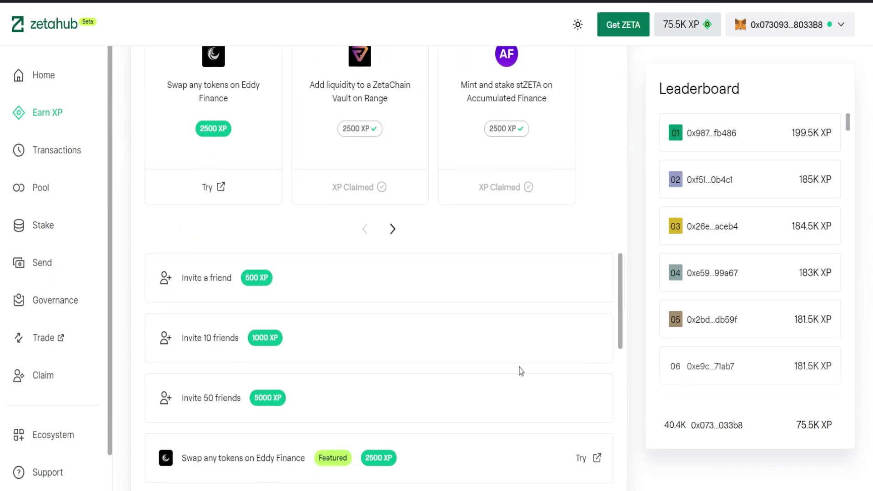
pyautogui.scroll(-10, 520, 371)
pyautogui.scroll(-4, 640, 395)
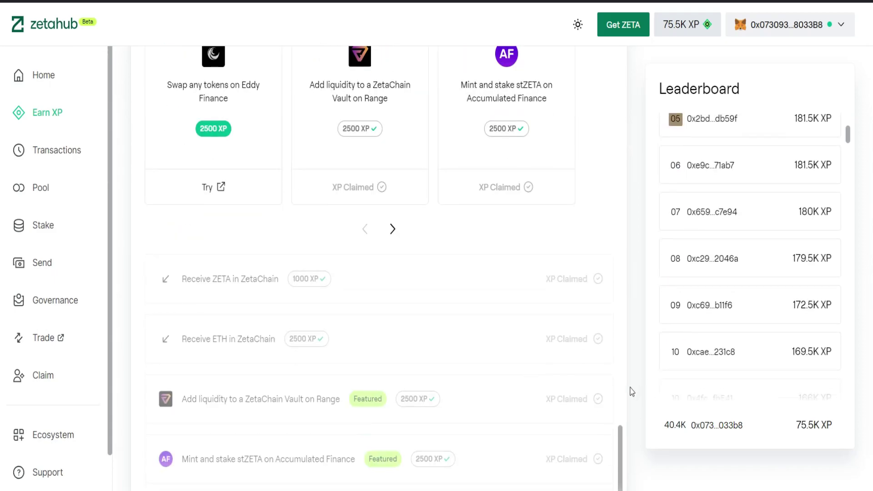
pyautogui.scroll(-4, 517, 372)
pyautogui.scroll(7, 596, 362)
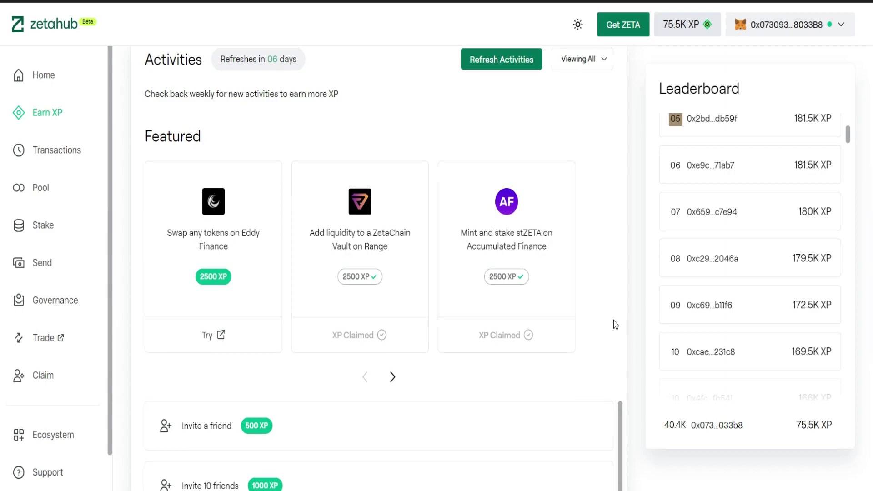
pyautogui.scroll(1, 615, 325)
pyautogui.scroll(-1, 667, 332)
pyautogui.scroll(-1, 667, 346)
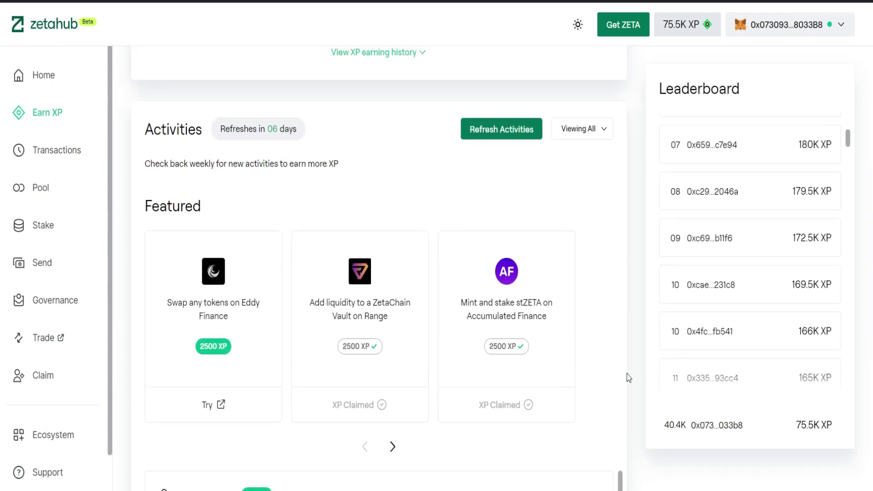
pyautogui.scroll(5, 587, 375)
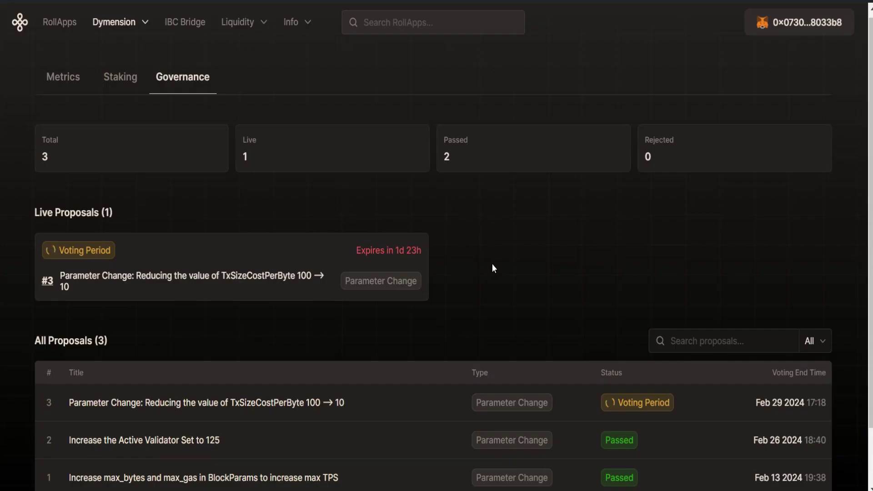
# - Open Dymension proposal #3 (TxSizeCostPerByte 100 → 10) and scroll to its results showing YES at 96.48%
pyautogui.scroll(-2, 529, 268)
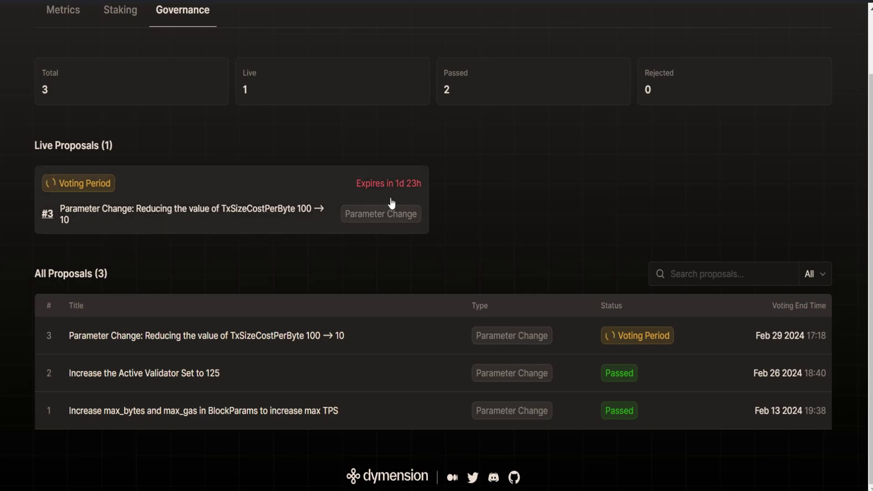
pyautogui.click(363, 337)
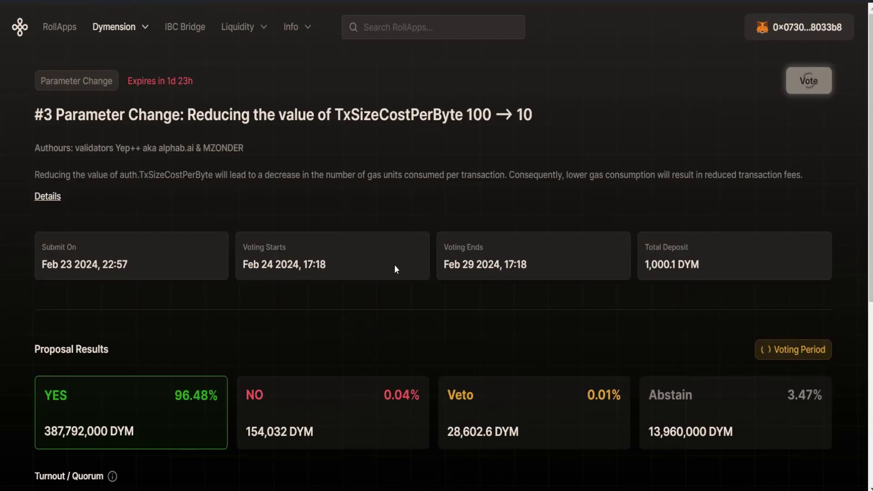
pyautogui.scroll(-4, 386, 241)
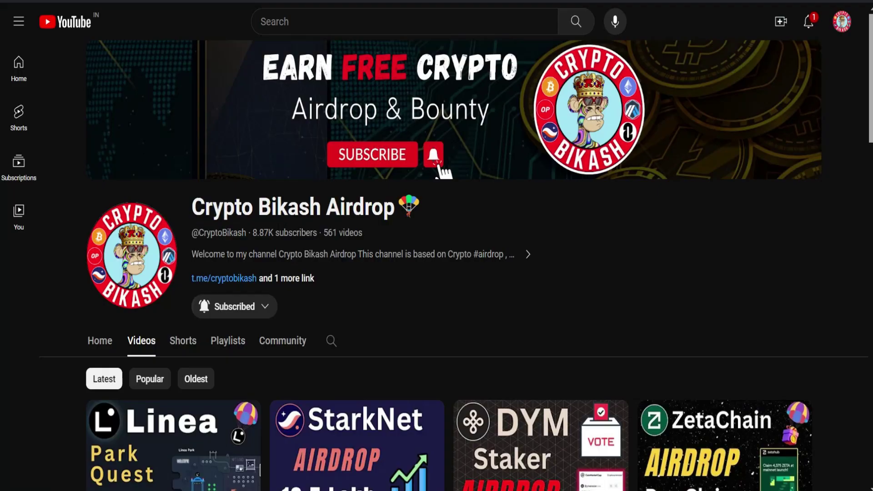
# - Scroll the YouTube channel's video grid to the Dymension (DYM) Governance Vote video
pyautogui.scroll(-3, 464, 339)
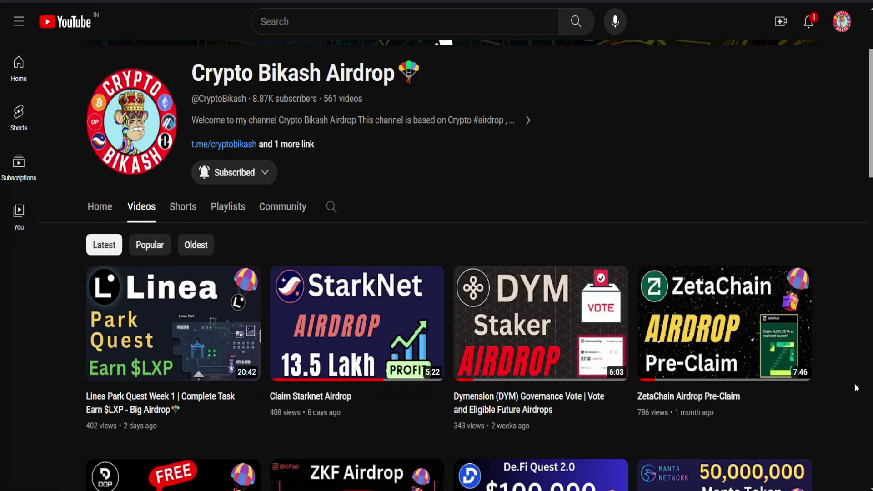
pyautogui.moveTo(564, 372)
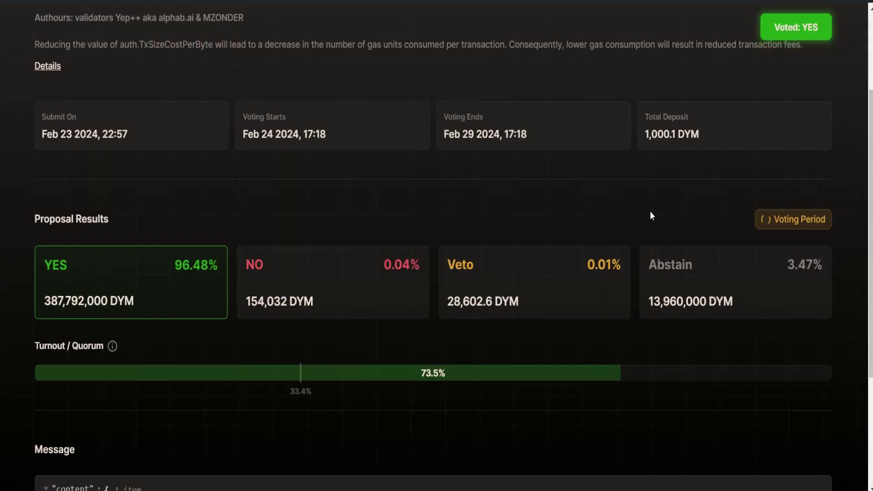
# - Open proposal #3's Voted: YES dialog and close it without changing the vote
pyautogui.scroll(3, 650, 211)
pyautogui.click(792, 81)
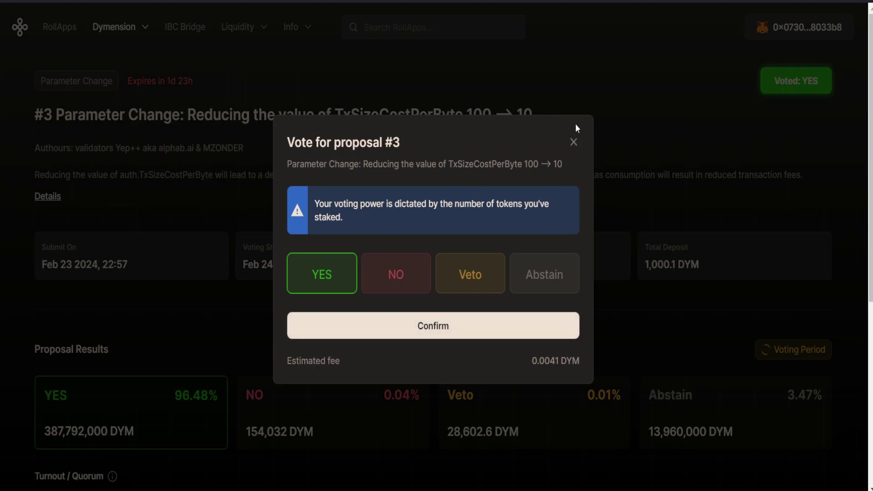
pyautogui.click(572, 141)
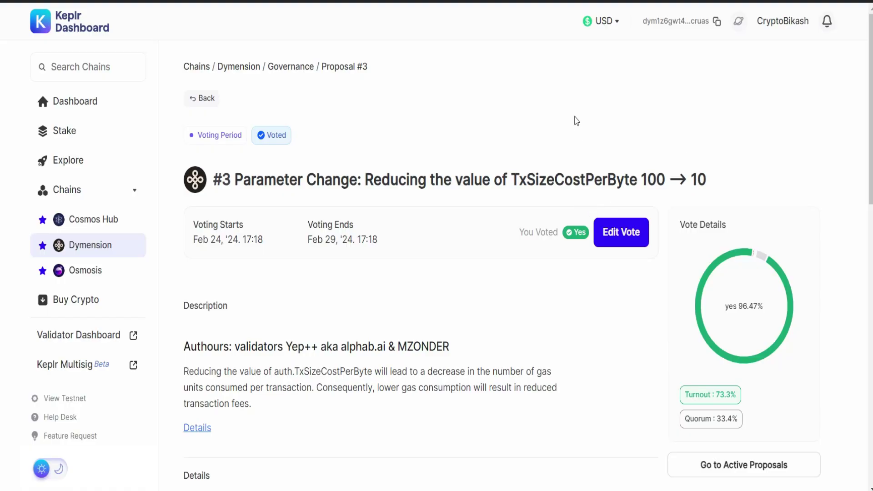
pyautogui.scroll(-2, 514, 230)
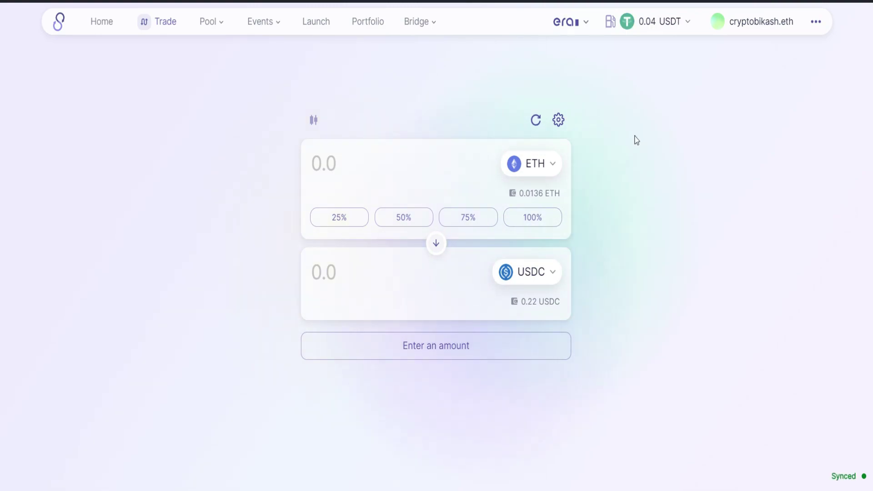
# - Choose USDC (0.22 USDC) as SyncSwap's Paymaster fee token in place of 0.04 USDT
pyautogui.click(660, 23)
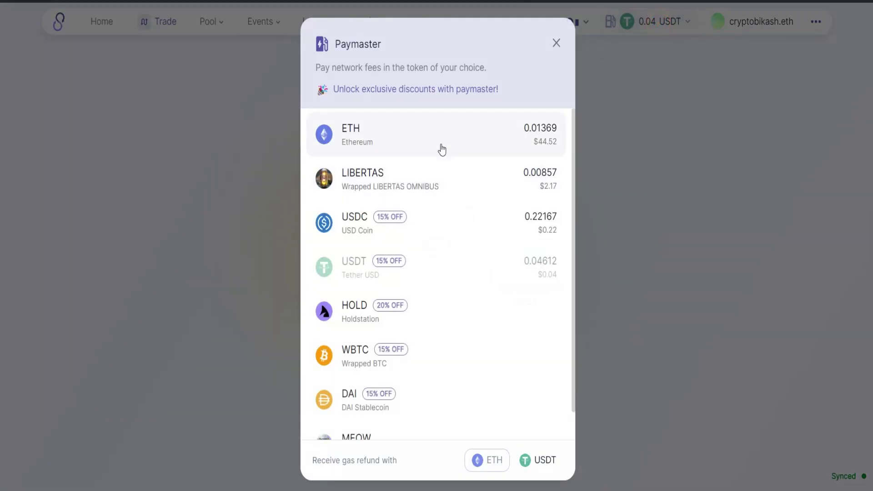
pyautogui.click(460, 239)
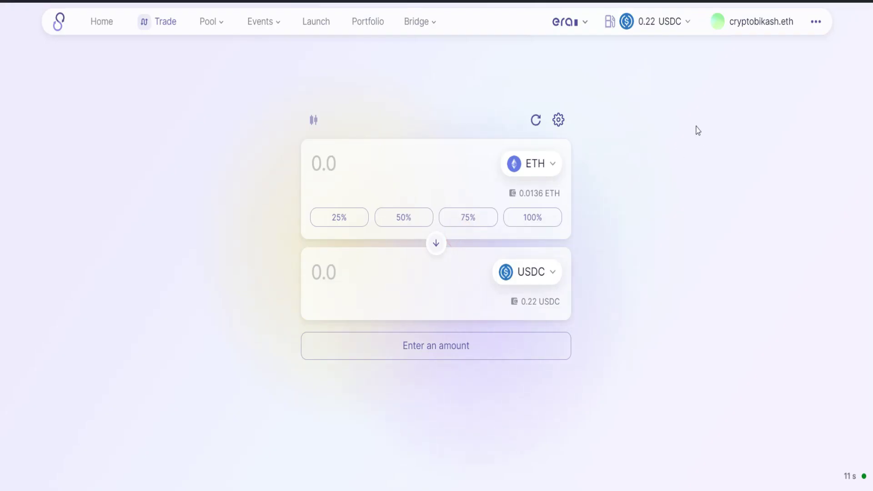